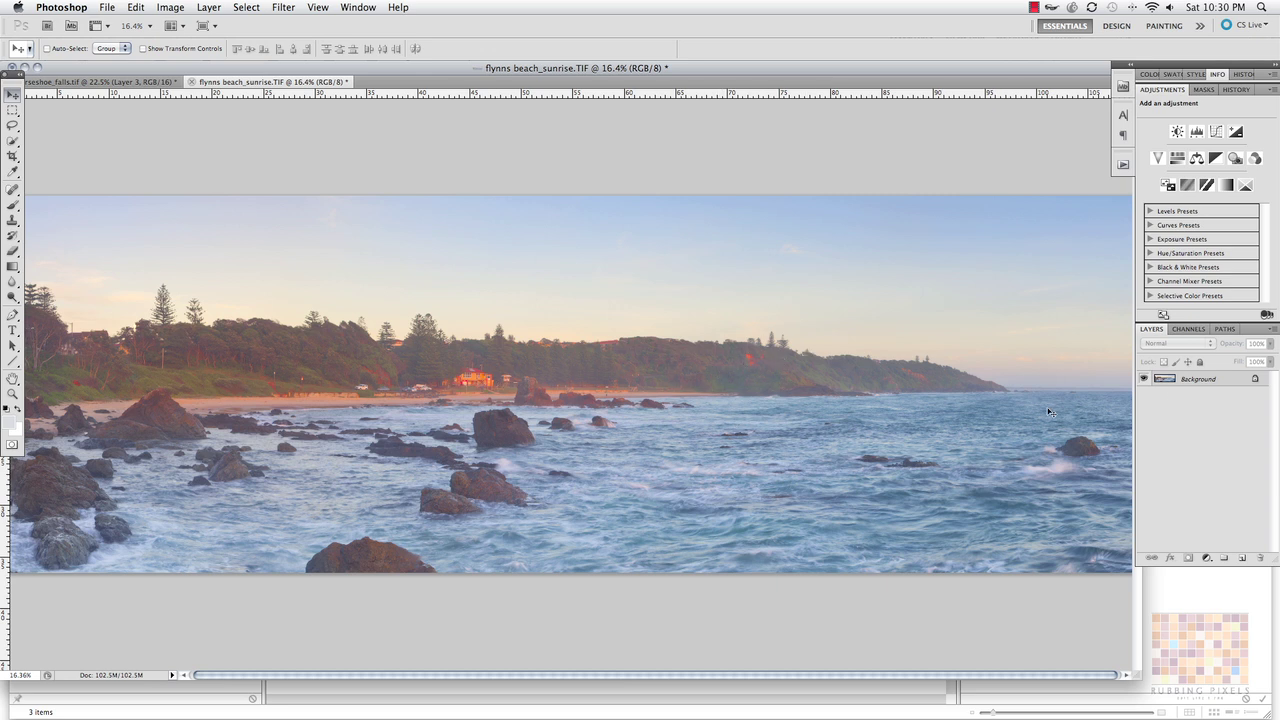
Add a Hue/Saturation adjustment layer with the Reds channel's Saturation dragged to -31
{"action": "left_click", "coordinate": [1206, 561]}
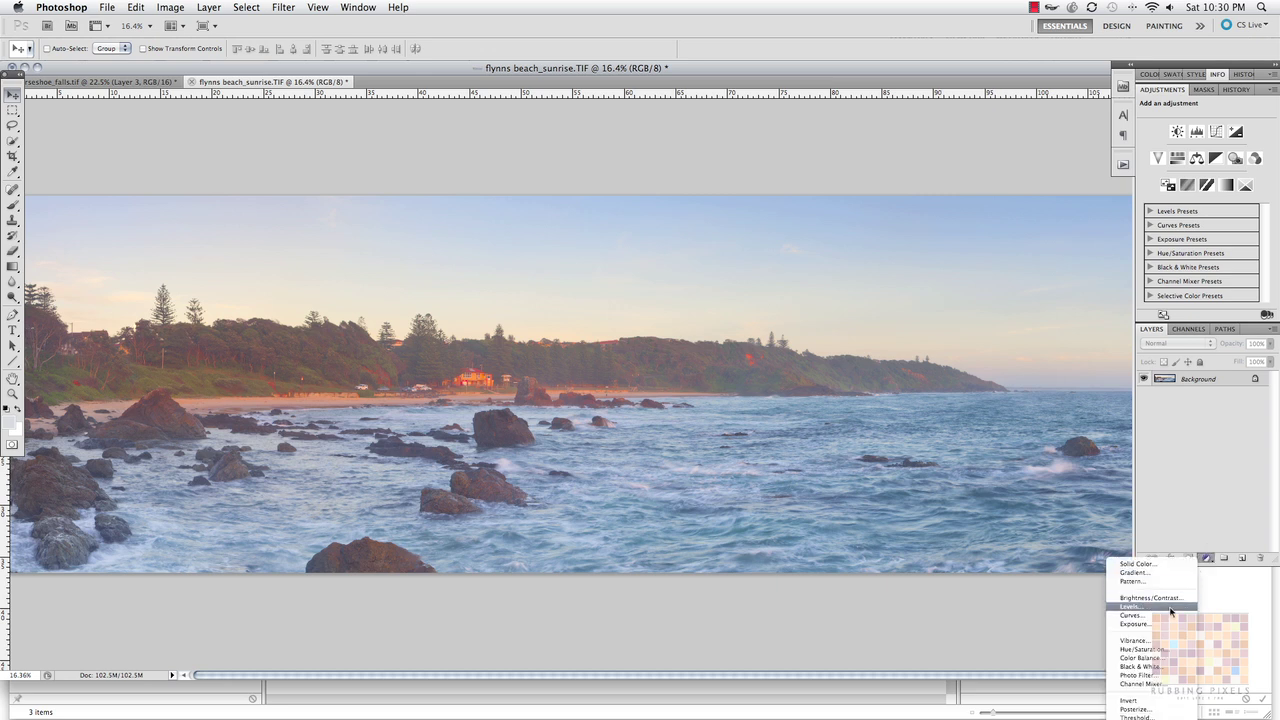
{"action": "left_click", "coordinate": [1190, 538]}
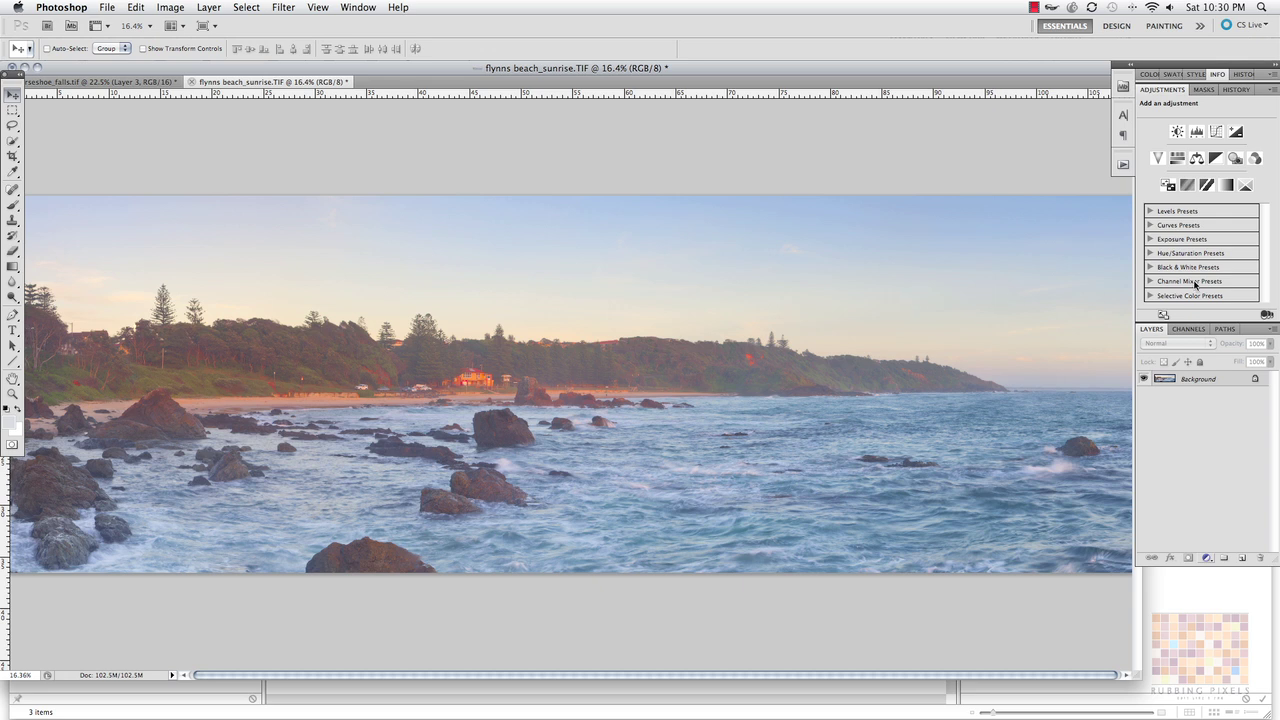
{"action": "left_click", "coordinate": [1177, 158]}
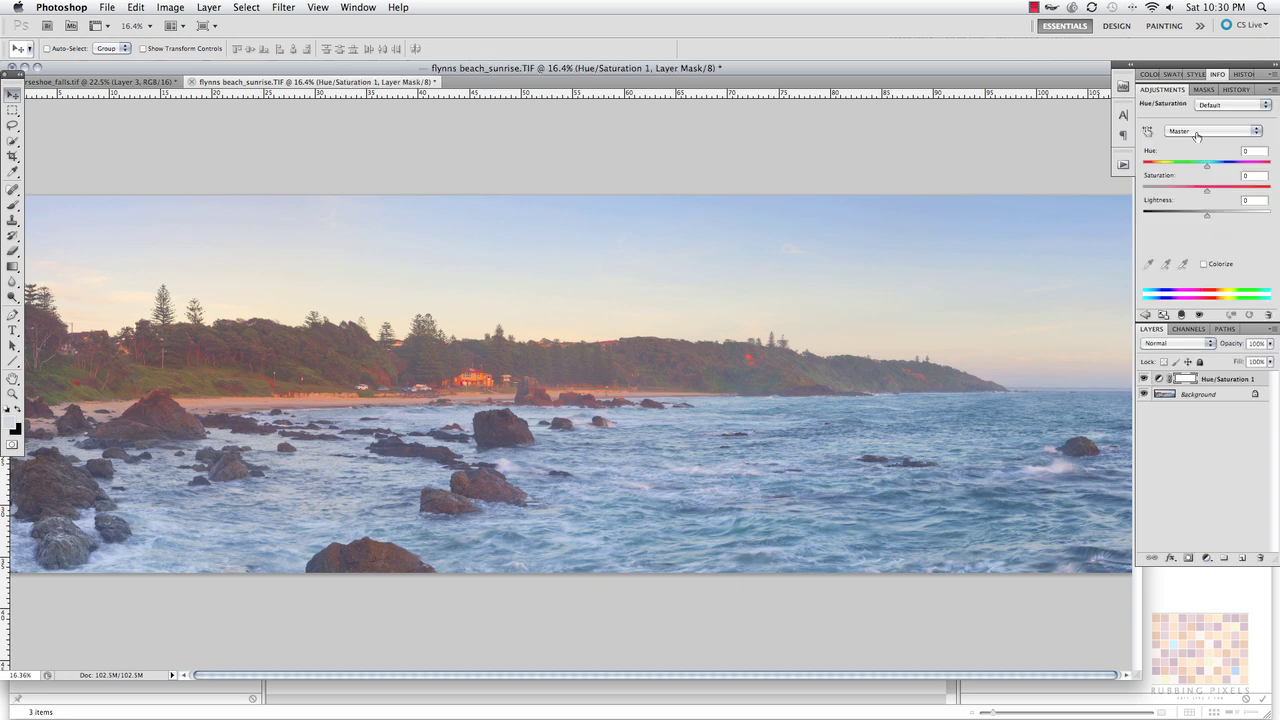
{"action": "left_click", "coordinate": [1200, 135]}
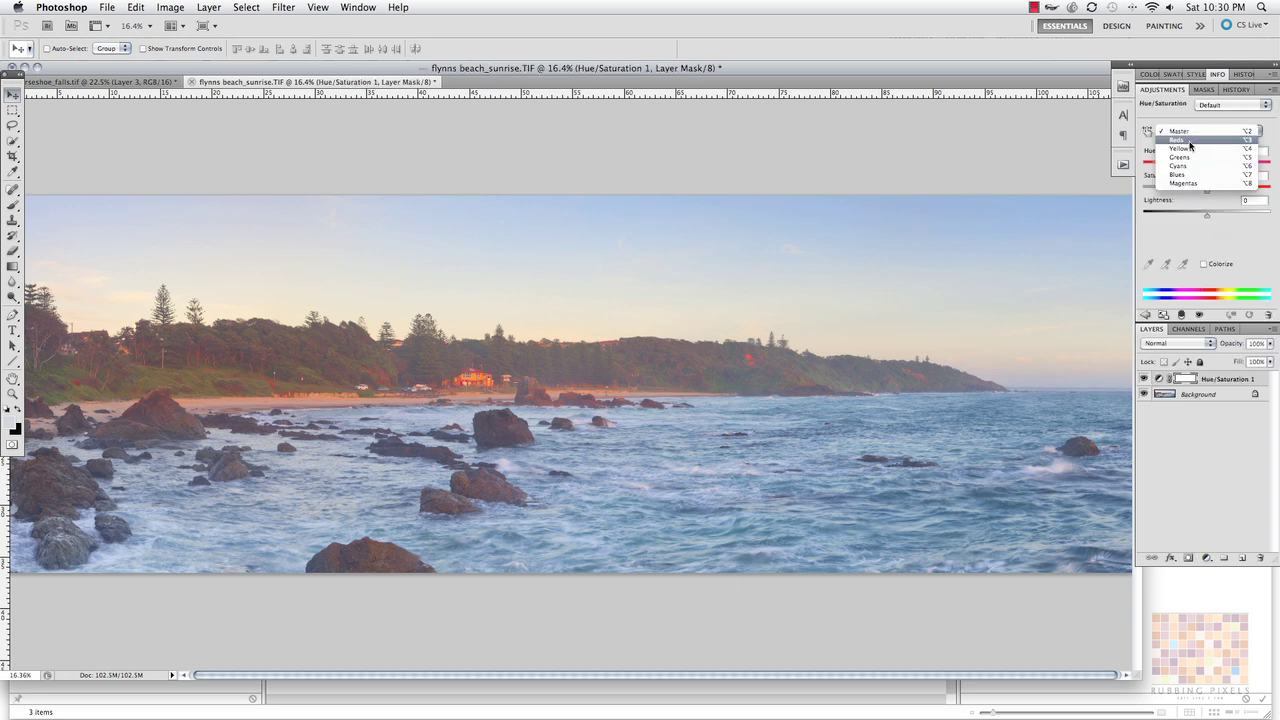
{"action": "left_click", "coordinate": [1195, 143]}
{"action": "left_click_drag", "start_coordinate": [1204, 193], "coordinate": [1189, 193]}
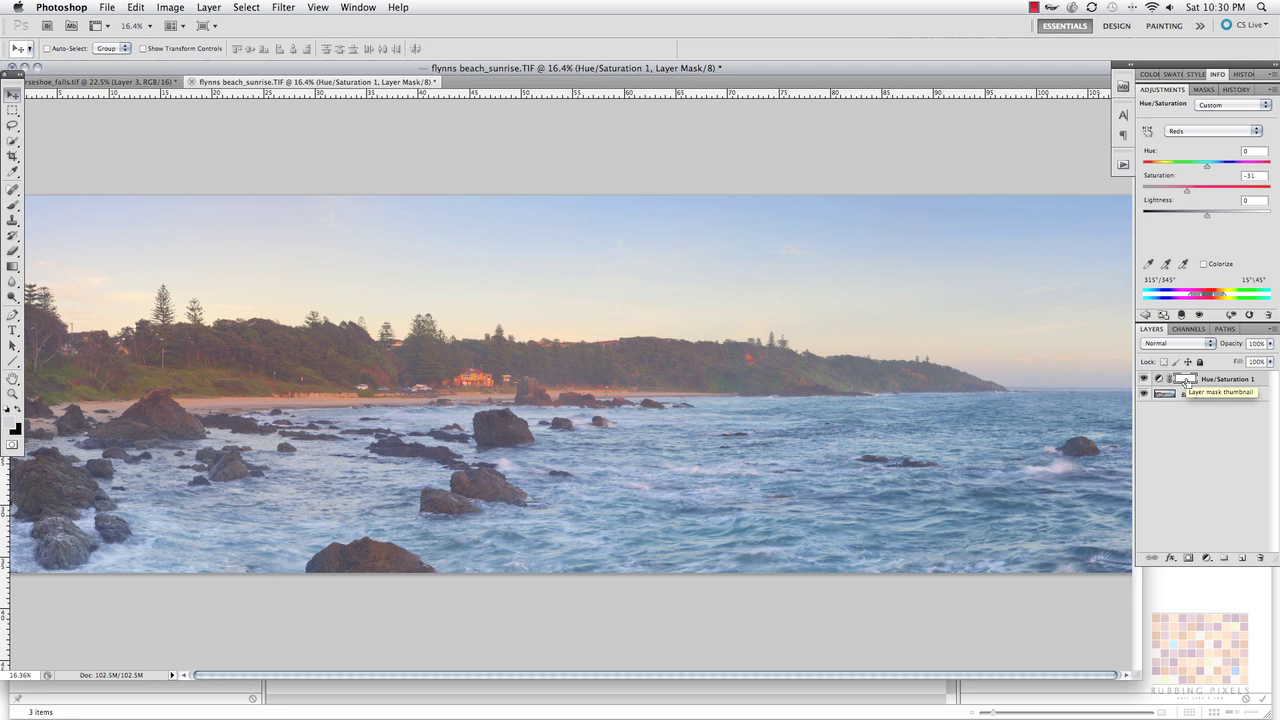
Invert the mask to black, paint a white test spot, then delete the Hue/Saturation 1 layer
{"action": "key", "text": "super+i"}
{"action": "key", "text": "b"}
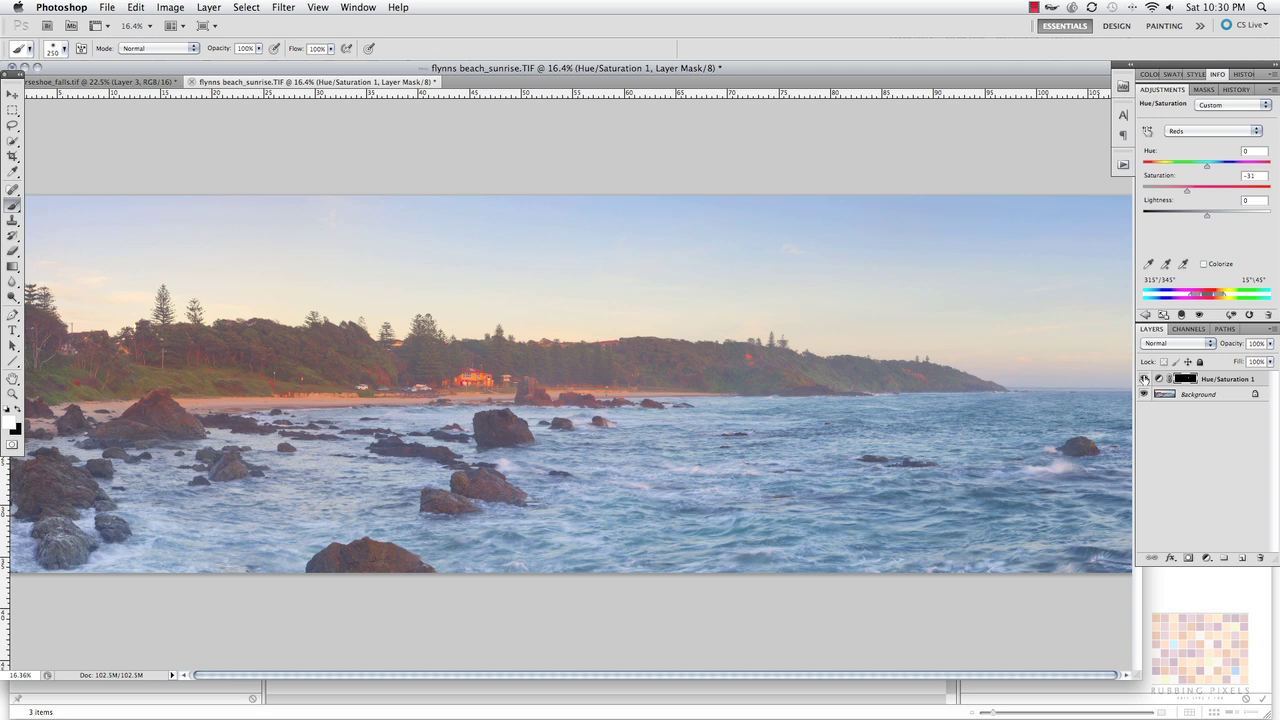
{"action": "left_click", "coordinate": [1186, 379], "text": "alt"}
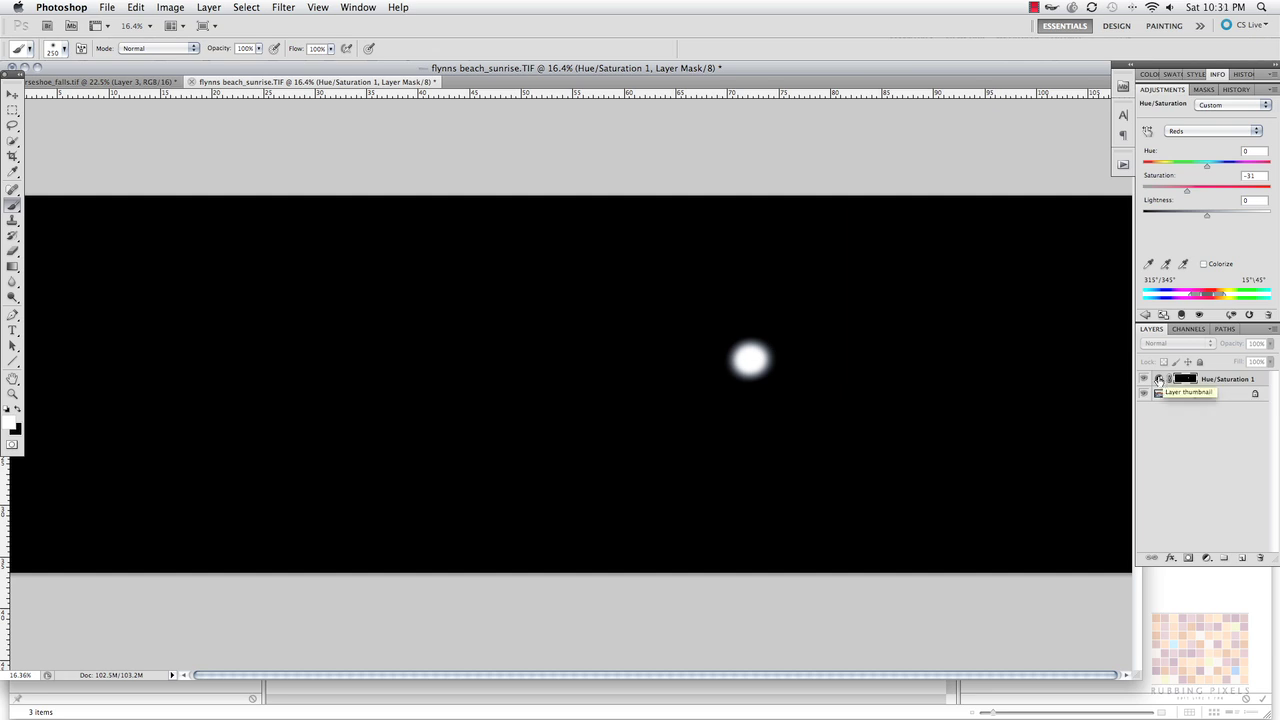
{"action": "left_click_drag", "start_coordinate": [1158, 379], "coordinate": [1260, 555]}
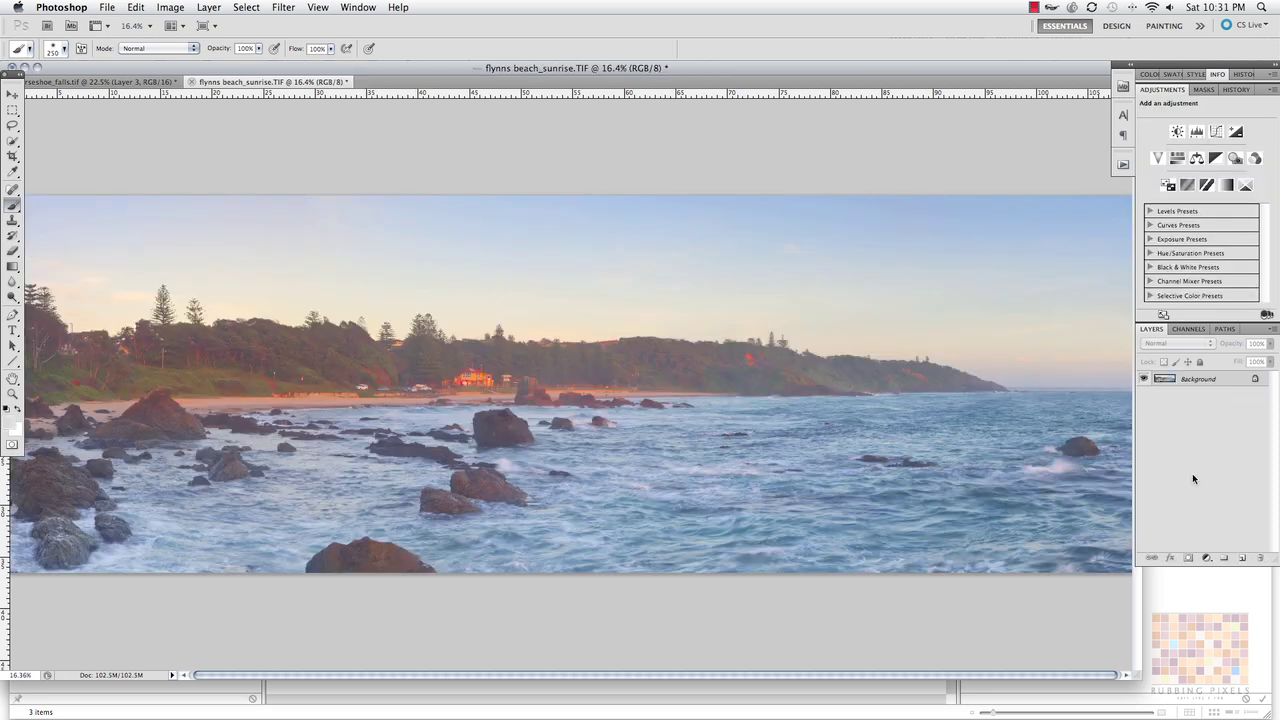
Add a new default Hue/Saturation adjustment layer and show its mask settings
{"action": "left_click", "coordinate": [1207, 558]}
{"action": "left_click", "coordinate": [1168, 646]}
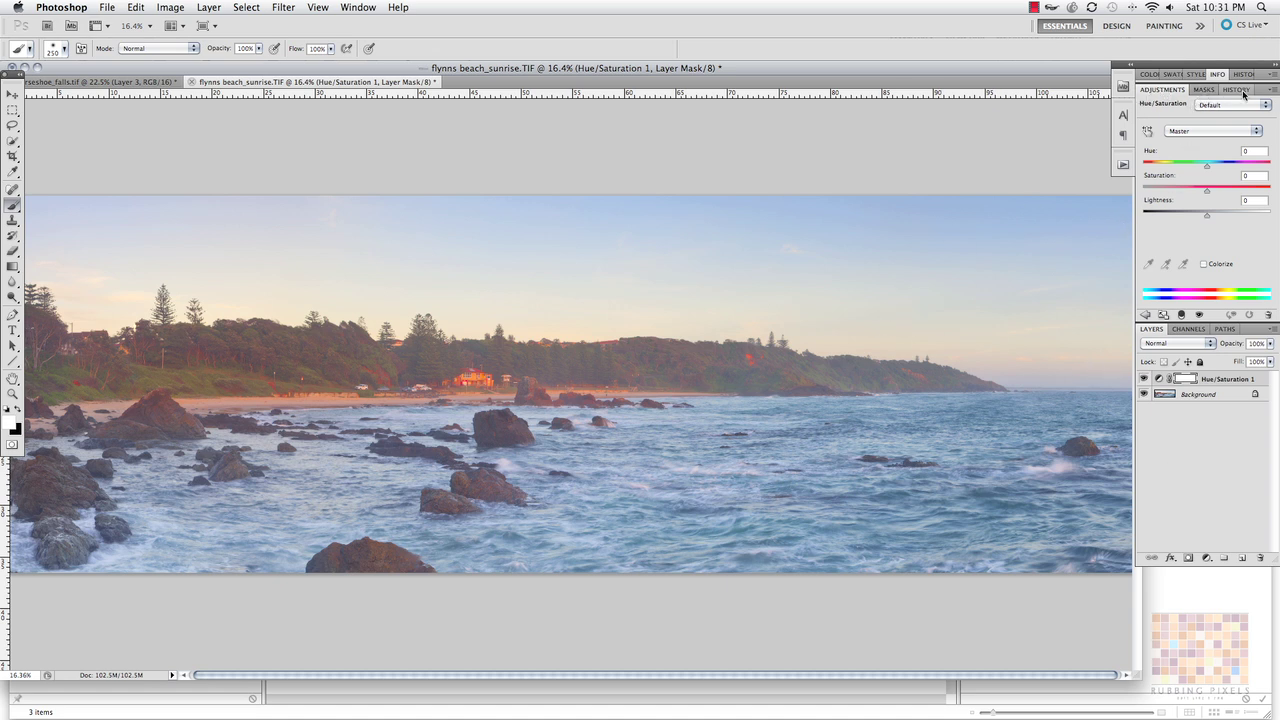
{"action": "left_click", "coordinate": [1204, 89]}
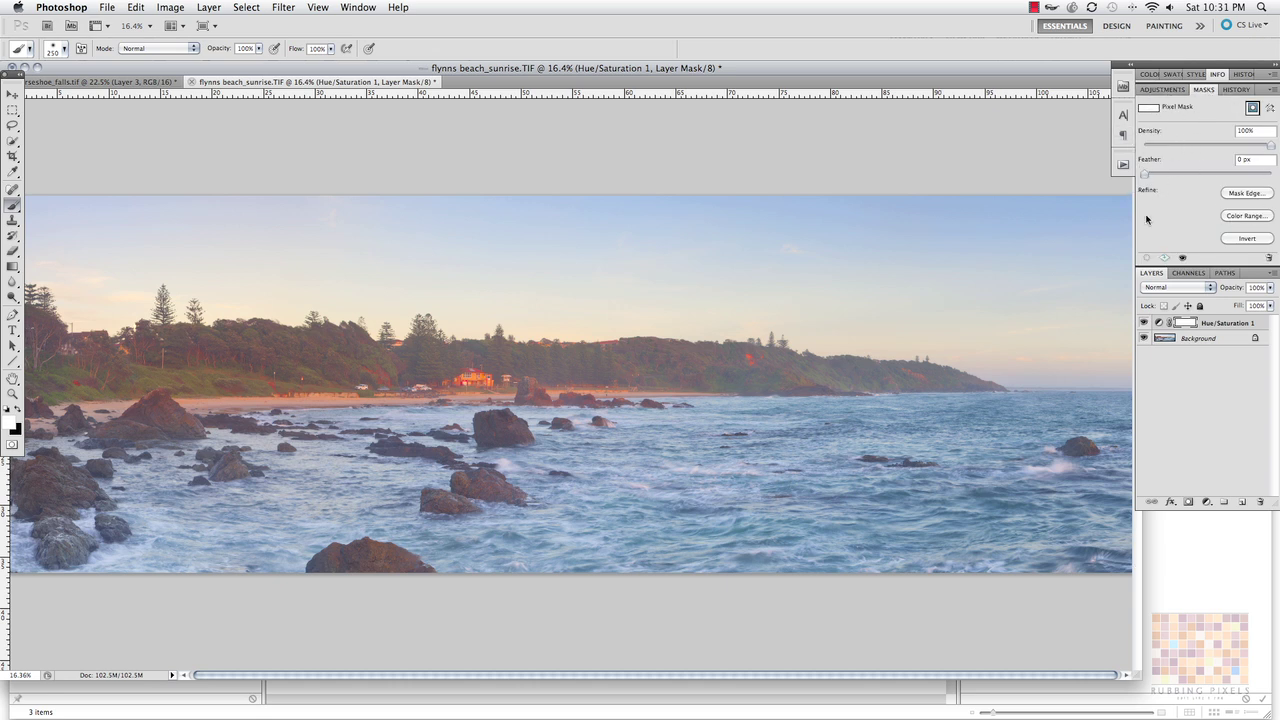
Build the mask with Color Range, sampling the reddish hillside at Fuzziness 72
{"action": "left_click", "coordinate": [1246, 215]}
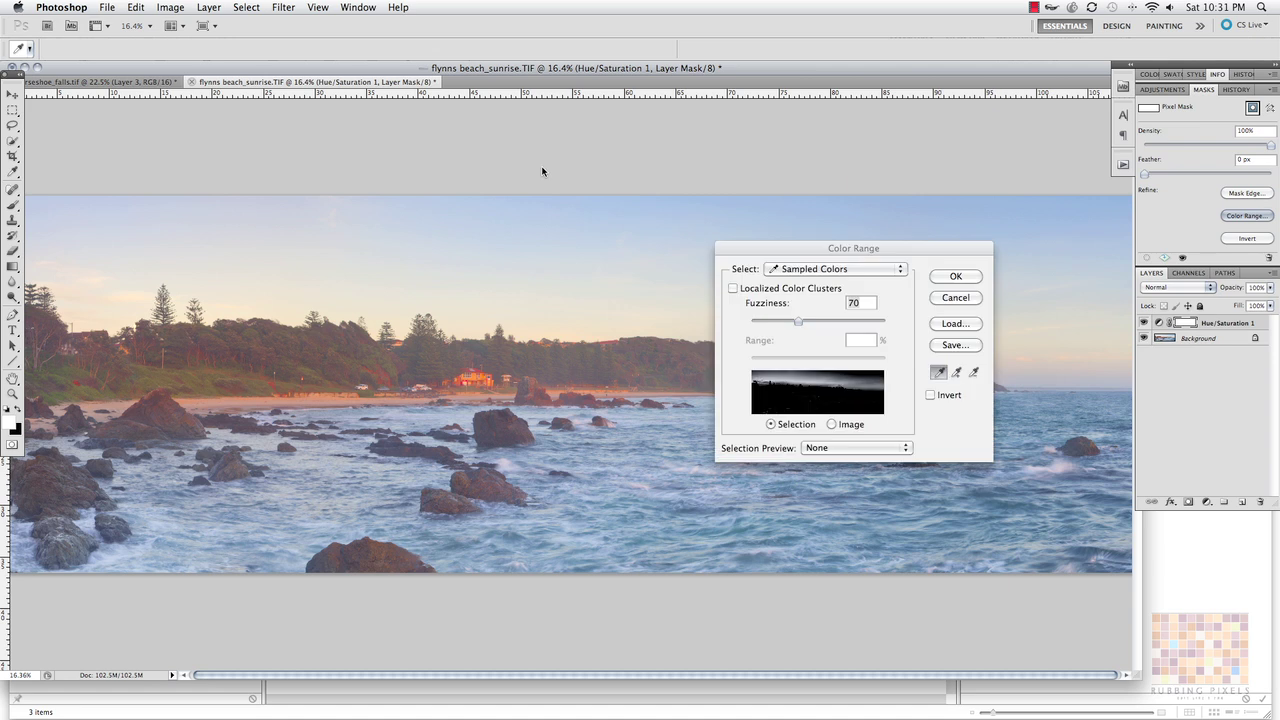
{"action": "left_click_drag", "start_coordinate": [790, 251], "coordinate": [204, 129]}
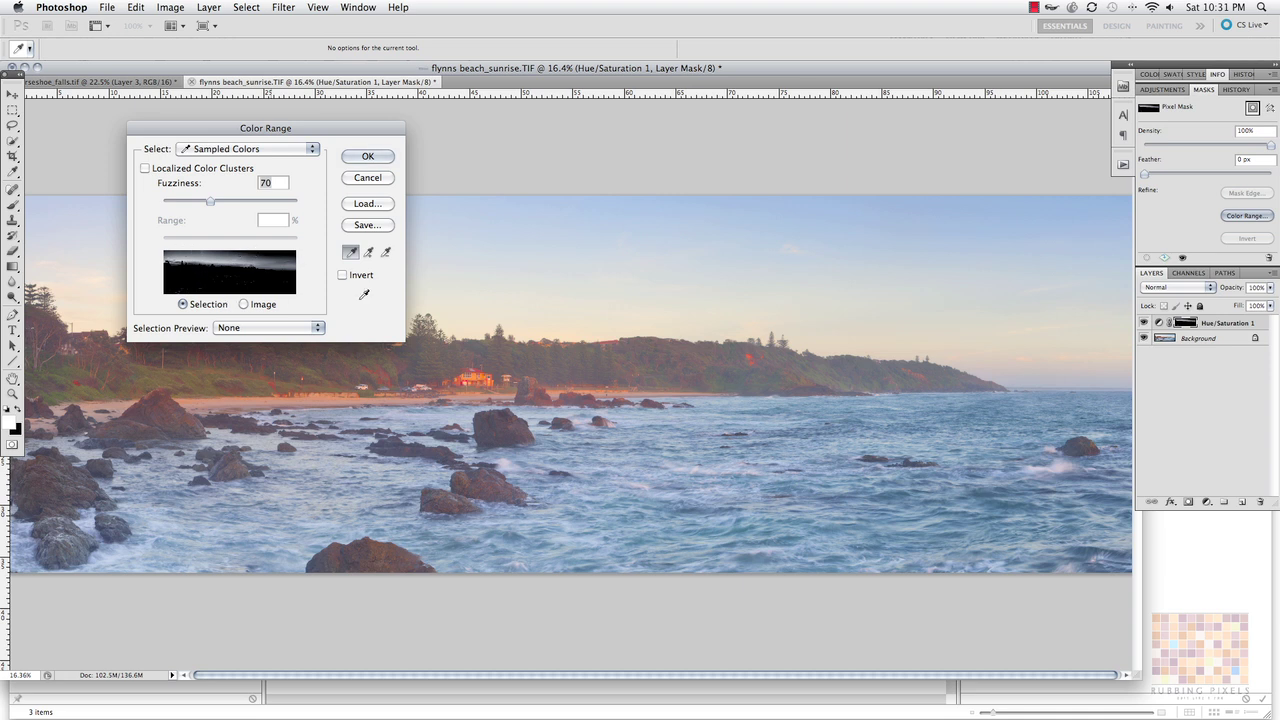
{"action": "left_click", "coordinate": [753, 350]}
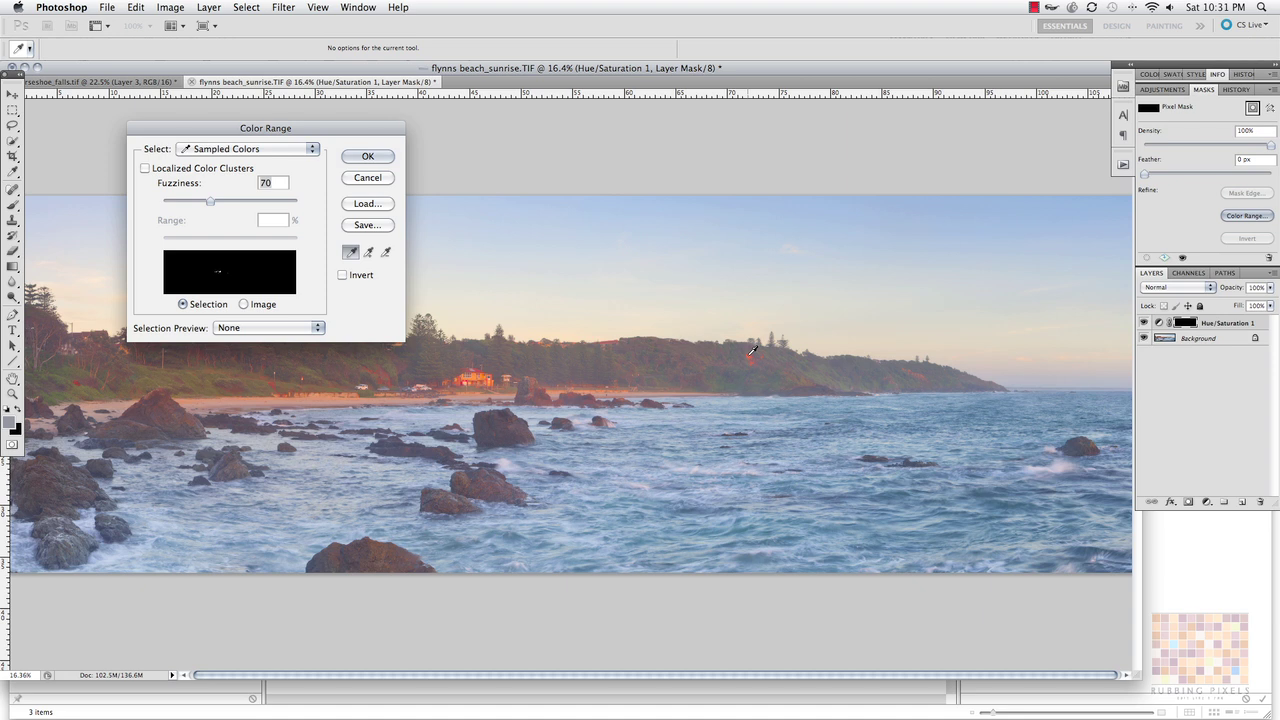
{"action": "left_click", "coordinate": [753, 350]}
{"action": "mouse_move", "coordinate": [210, 201]}
{"action": "left_mouse_down"}
{"action": "mouse_move", "coordinate": [198, 204]}
{"action": "mouse_move", "coordinate": [246, 206]}
{"action": "mouse_move", "coordinate": [187, 206]}
{"action": "left_mouse_up"}
{"action": "left_click", "coordinate": [755, 358]}
{"action": "left_click_drag", "start_coordinate": [187, 205], "coordinate": [291, 205]}
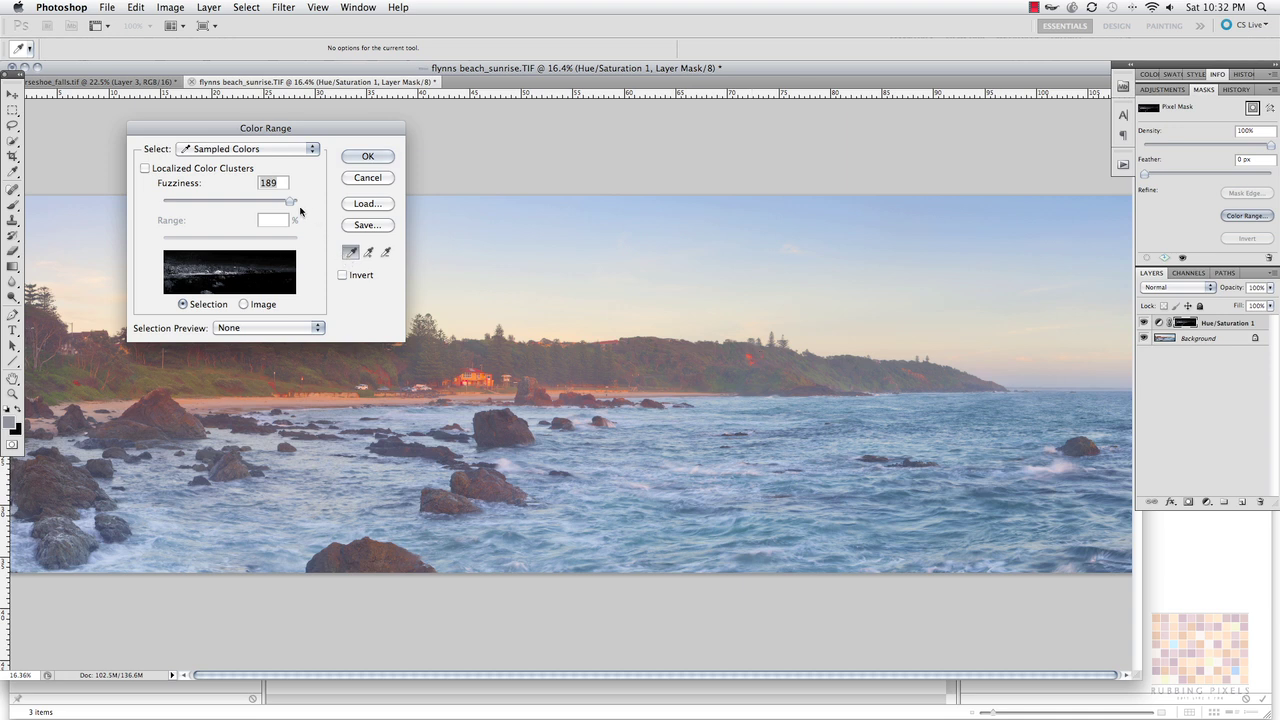
{"action": "left_click_drag", "start_coordinate": [290, 202], "coordinate": [213, 209]}
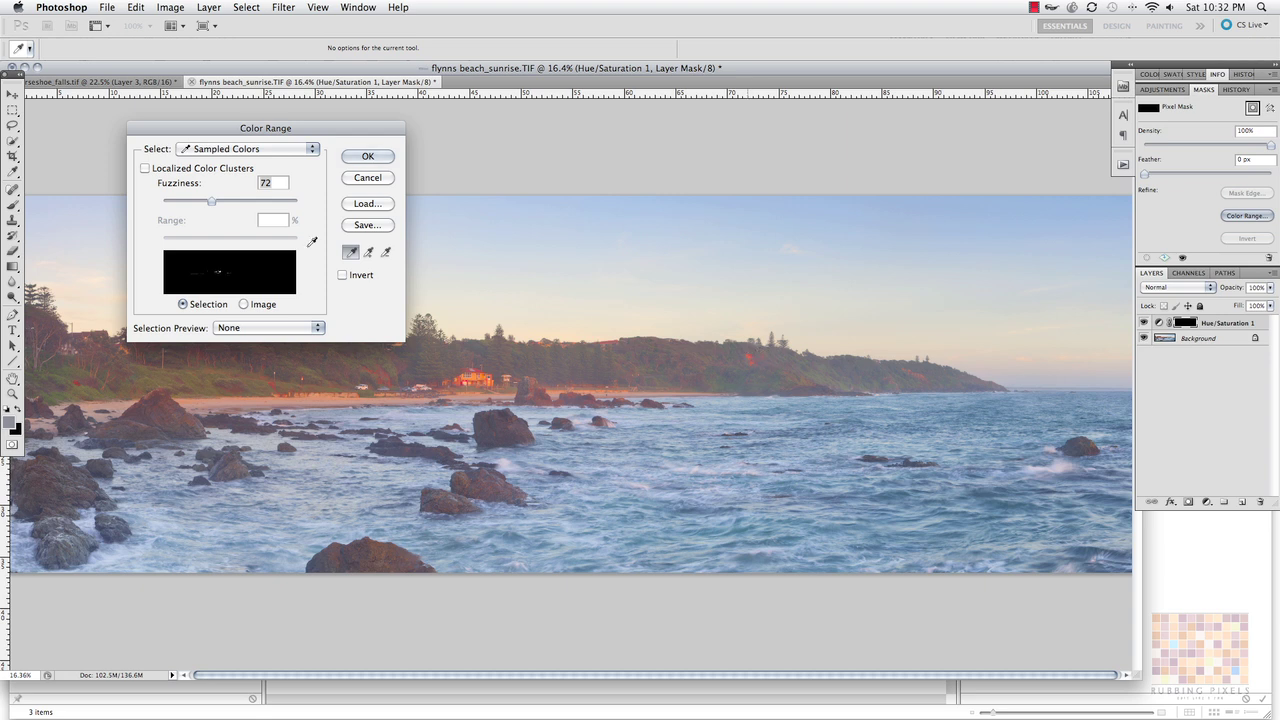
{"action": "left_click", "coordinate": [356, 156]}
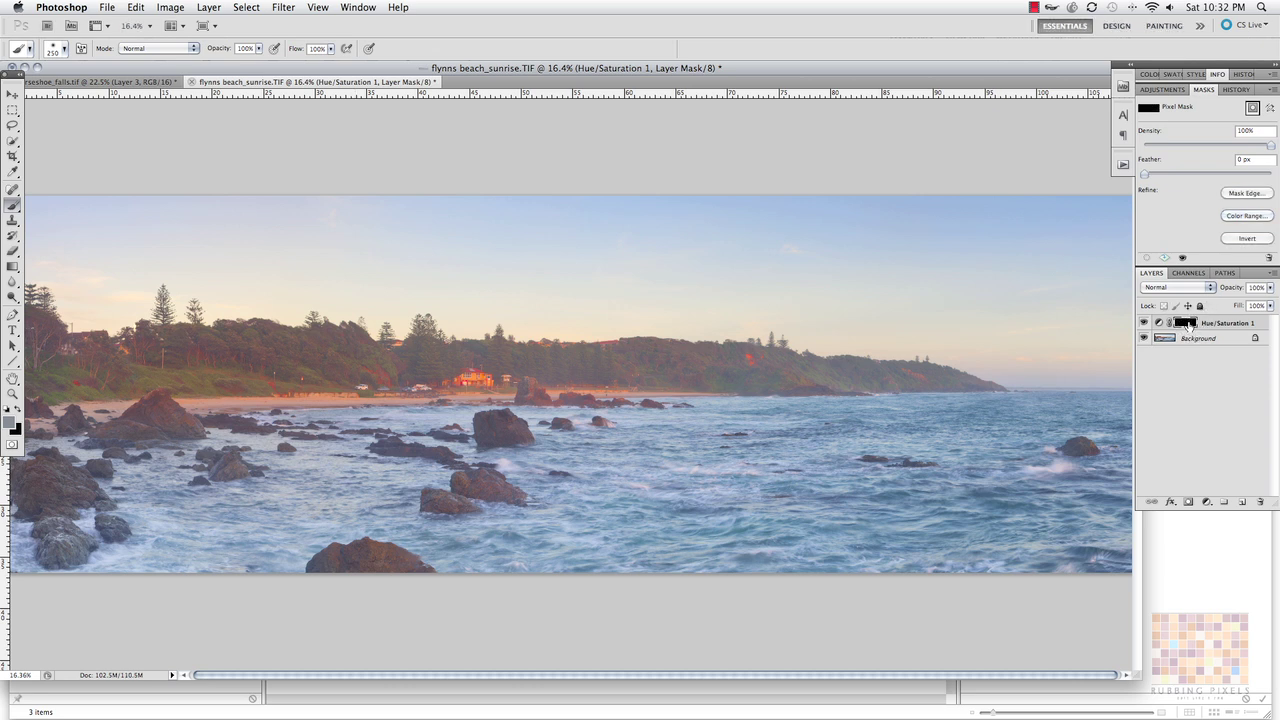
{"action": "left_click", "coordinate": [1185, 323], "text": "alt"}
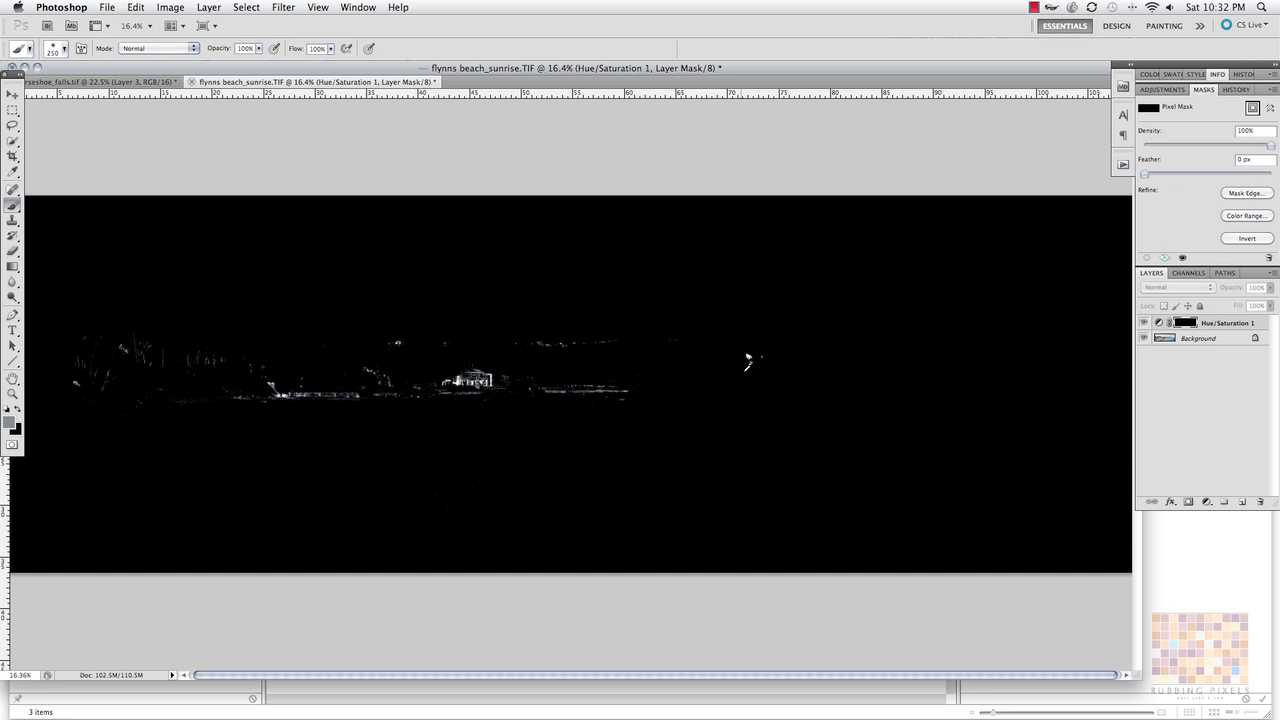
{"action": "scroll", "coordinate": [757, 364], "scroll_direction": "up", "scroll_amount": 5}
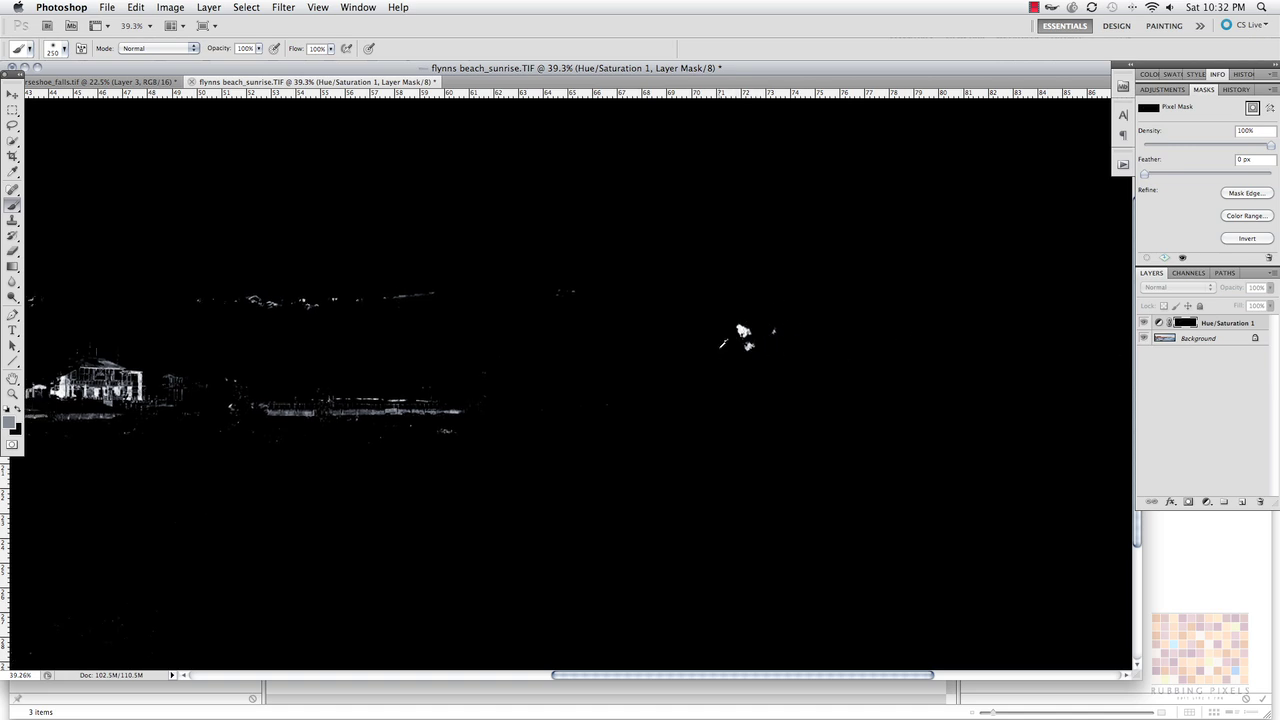
{"action": "scroll", "coordinate": [722, 345], "scroll_direction": "down", "scroll_amount": 5}
{"action": "scroll", "coordinate": [722, 345], "scroll_direction": "up", "scroll_amount": 1}
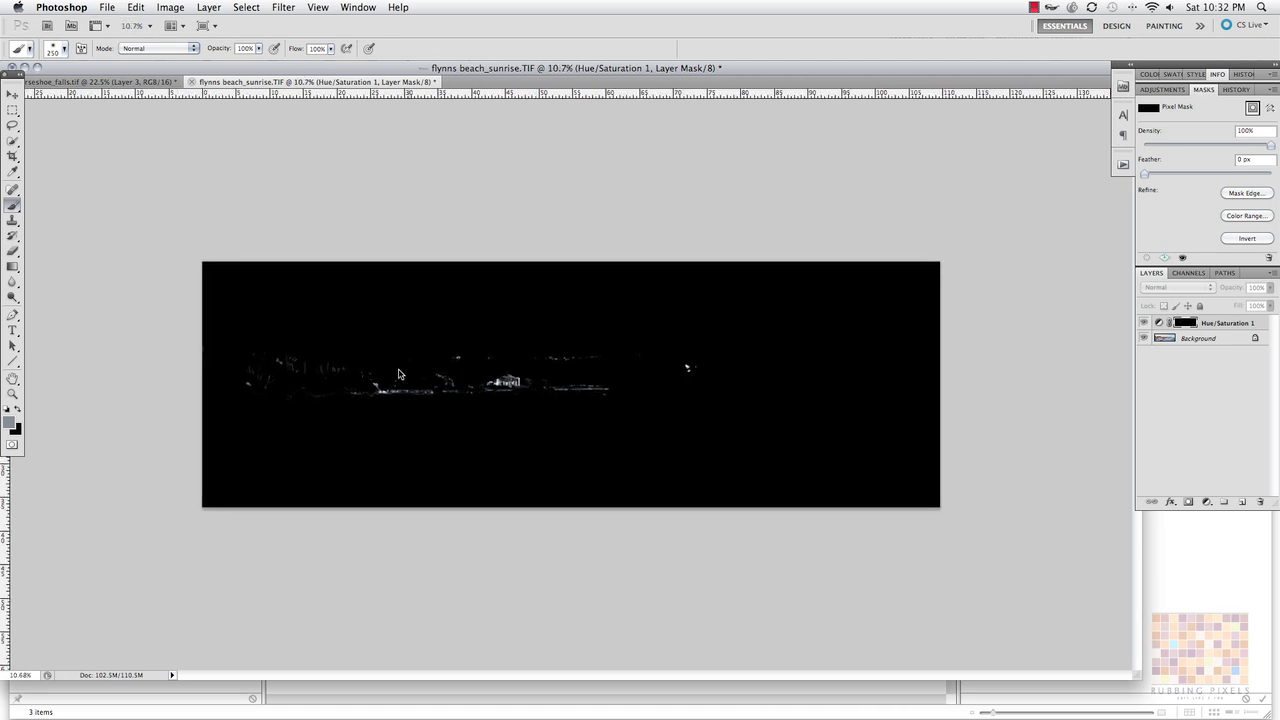
{"action": "scroll", "coordinate": [755, 356], "scroll_direction": "up", "scroll_amount": 2}
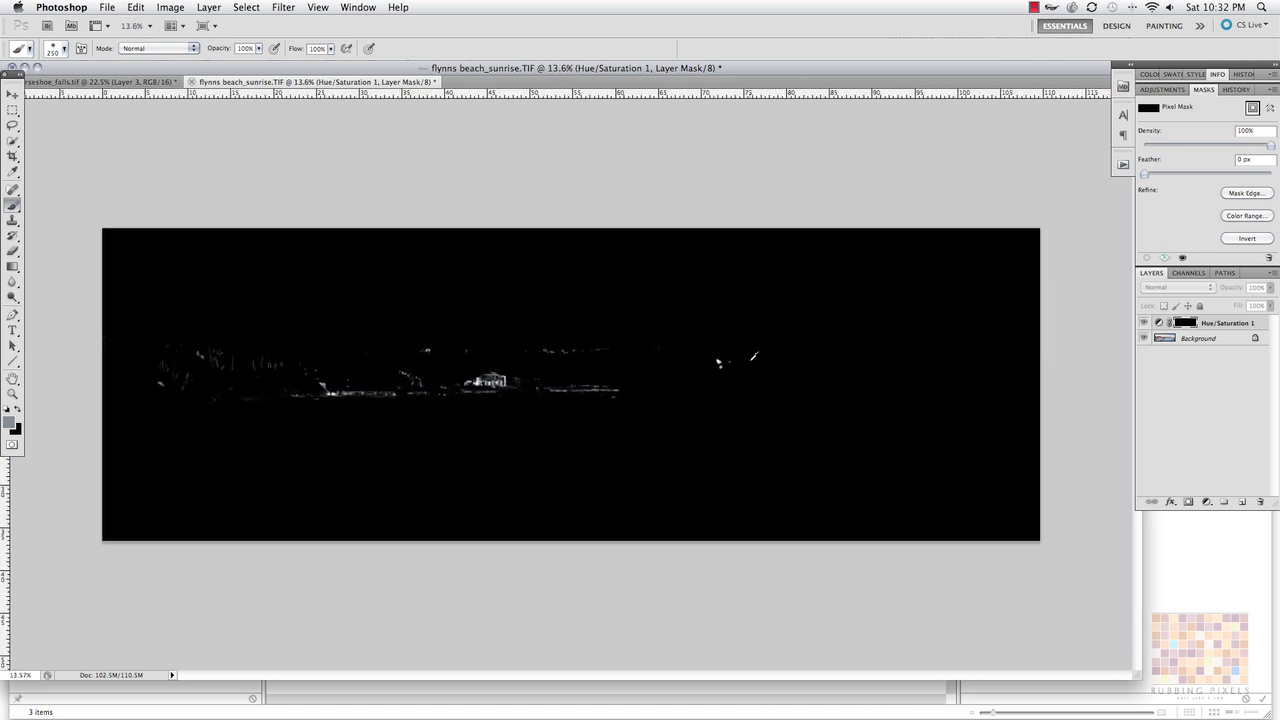
{"action": "left_click", "coordinate": [1183, 323], "text": "alt"}
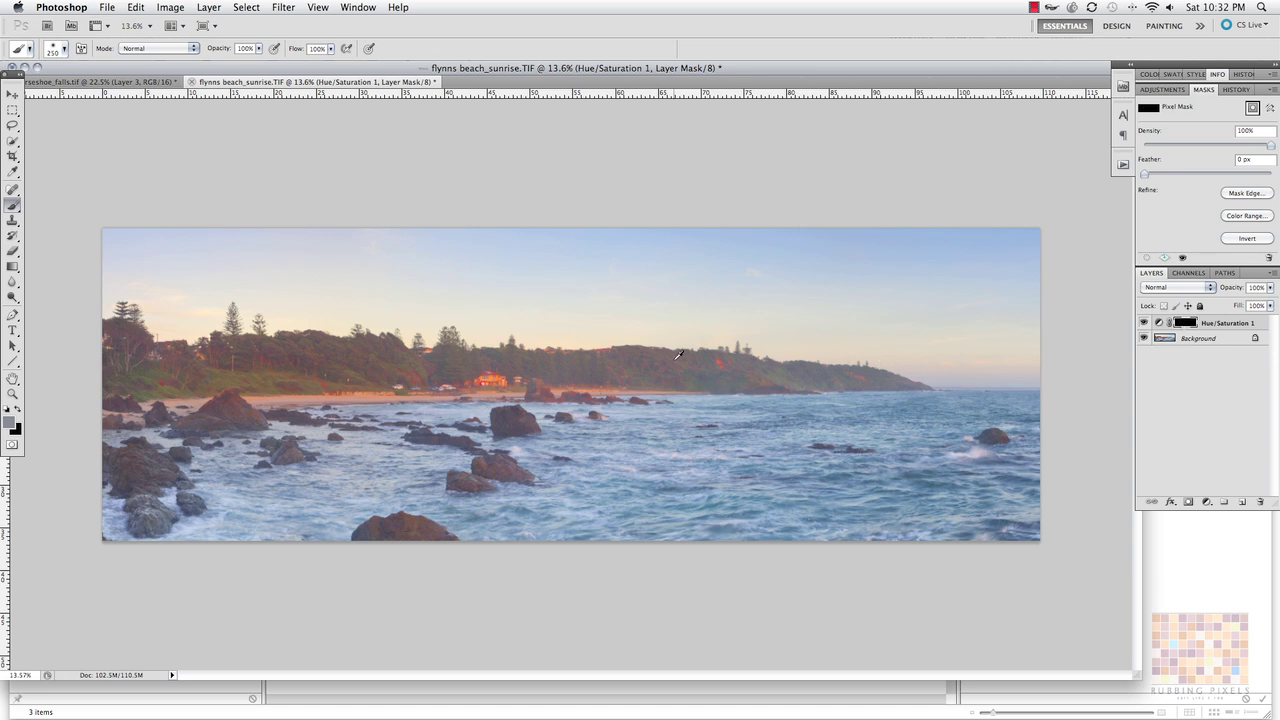
{"action": "scroll", "coordinate": [678, 353], "scroll_direction": "up", "scroll_amount": 1}
{"action": "scroll", "coordinate": [678, 353], "scroll_direction": "up", "scroll_amount": 2}
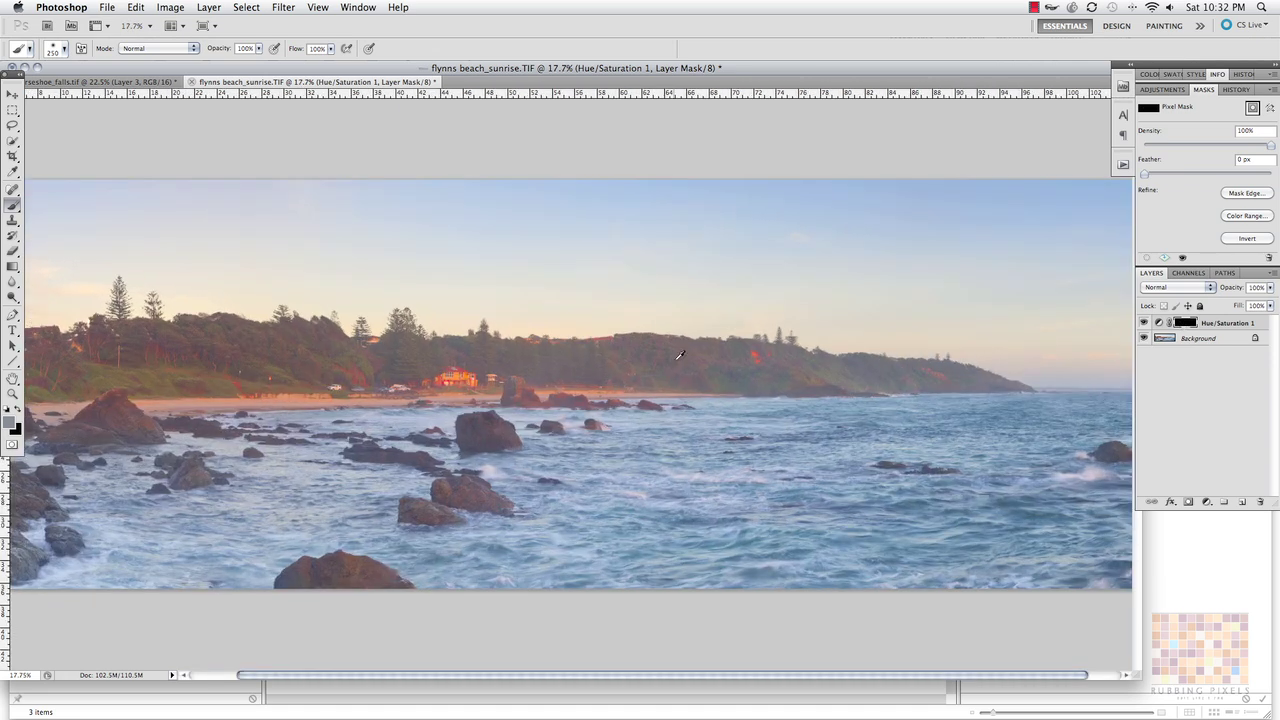
Set Reds saturation to -14, then toggle Hue/Saturation 1 off and on to compare
{"action": "left_click", "coordinate": [1156, 91]}
{"action": "left_click", "coordinate": [1199, 130]}
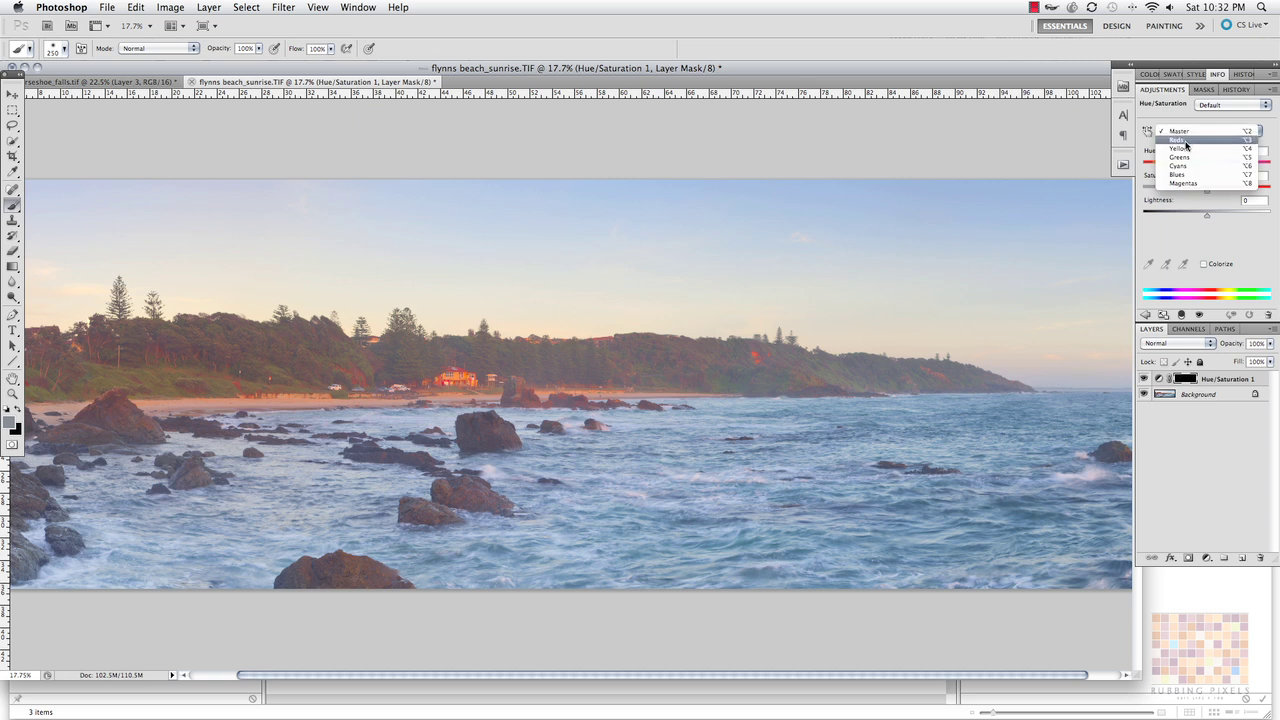
{"action": "left_click", "coordinate": [1186, 144]}
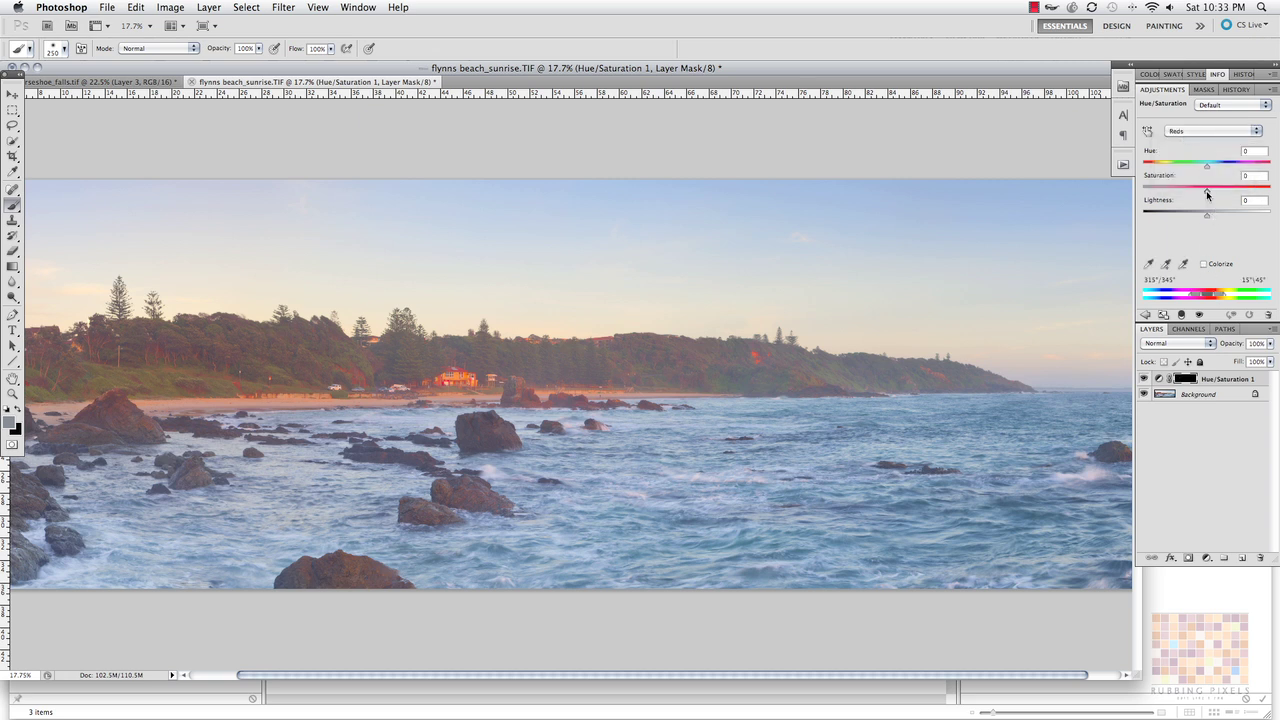
{"action": "left_click_drag", "start_coordinate": [1207, 195], "coordinate": [1195, 197]}
{"action": "left_click", "coordinate": [1145, 381]}
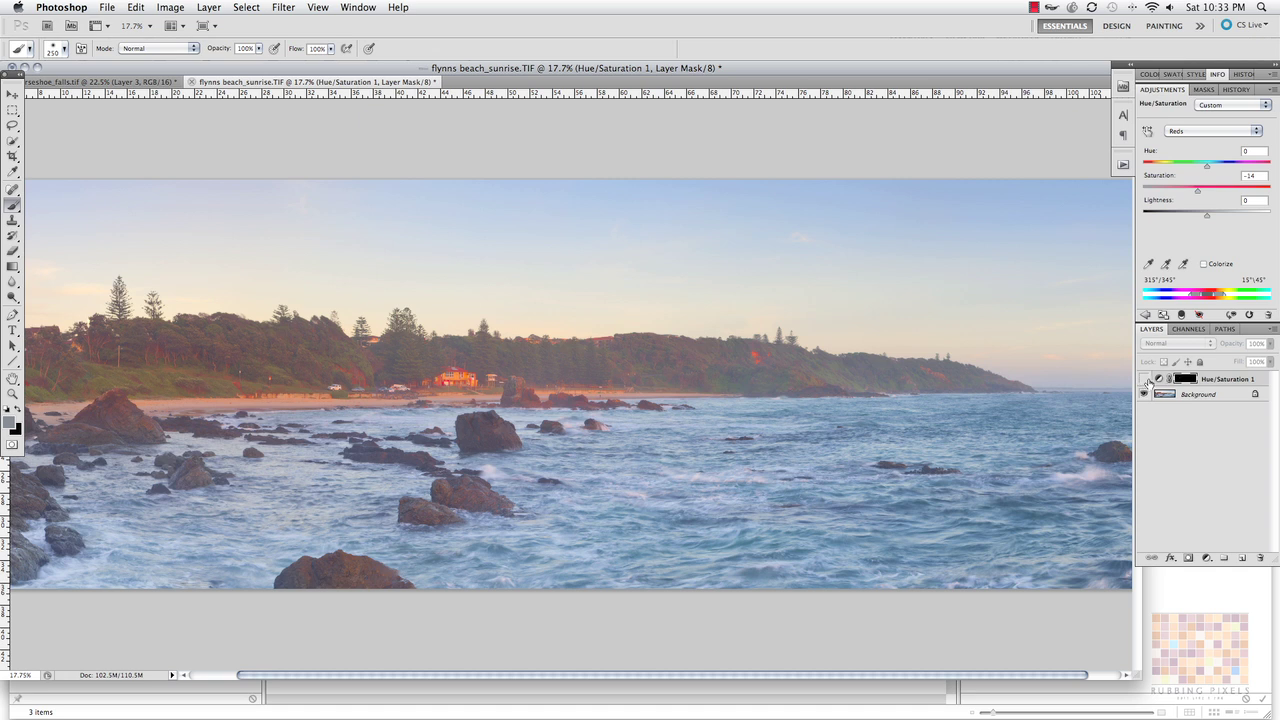
{"action": "left_click", "coordinate": [1145, 381]}
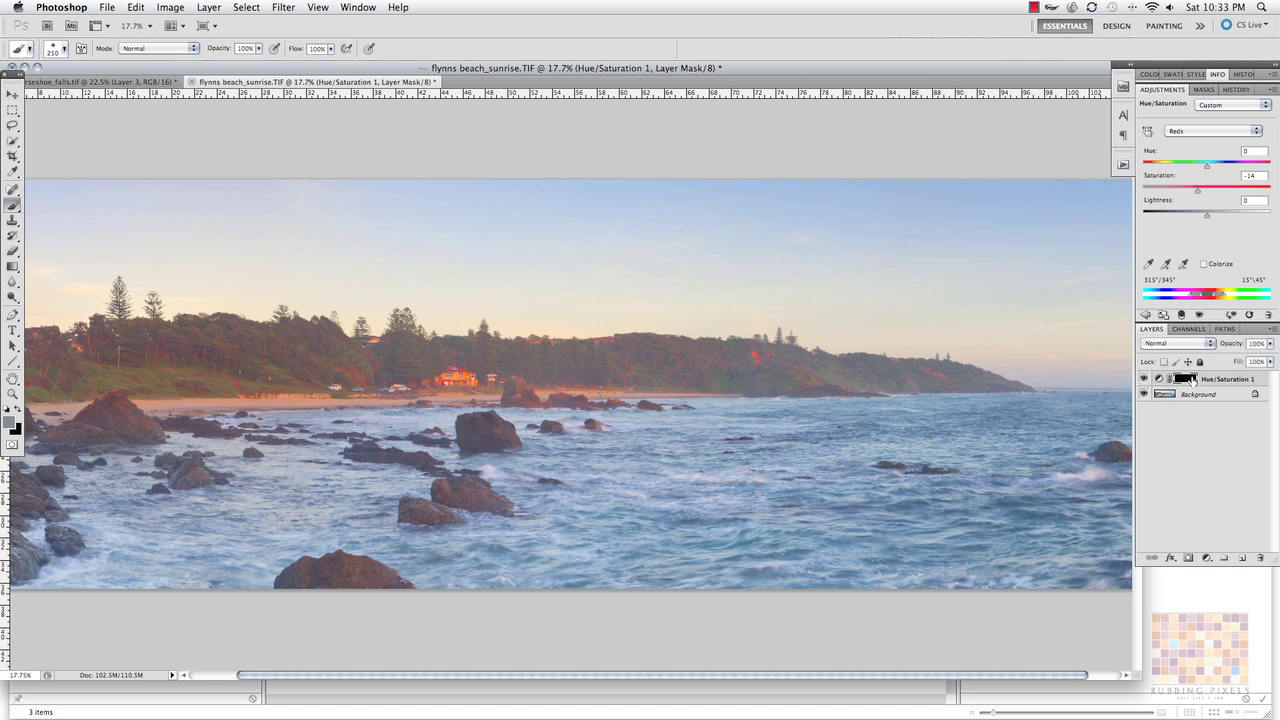
Paint the treeline highlights and beach lights black on the Hue/Saturation 1 mask
{"action": "left_click", "coordinate": [1191, 379], "text": "alt"}
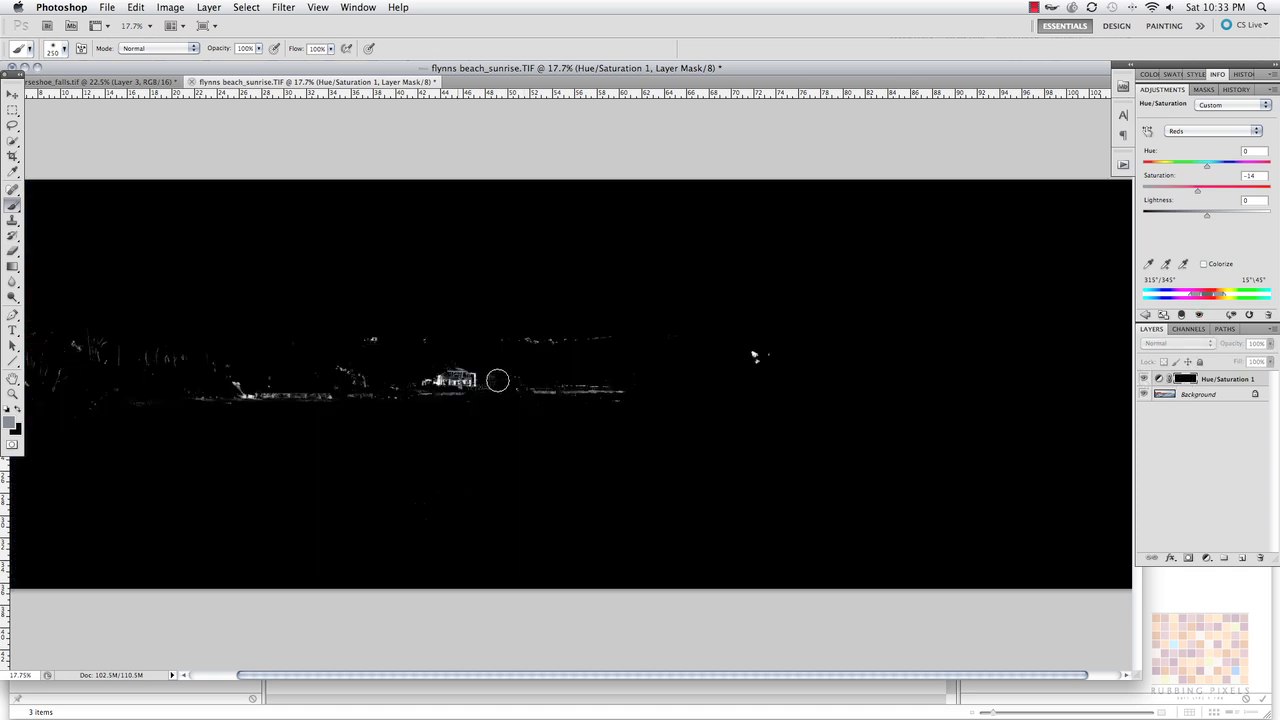
{"action": "left_click_drag", "start_coordinate": [312, 358], "coordinate": [393, 358]}
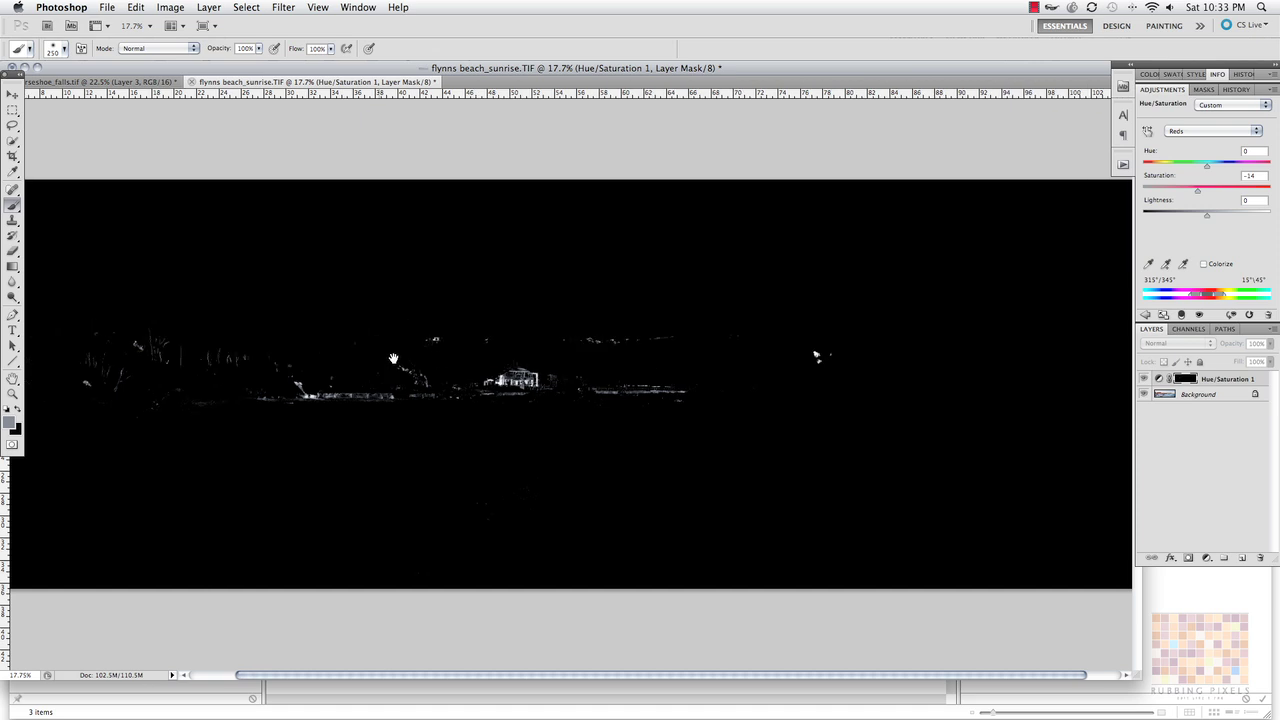
{"action": "key", "text": "x"}
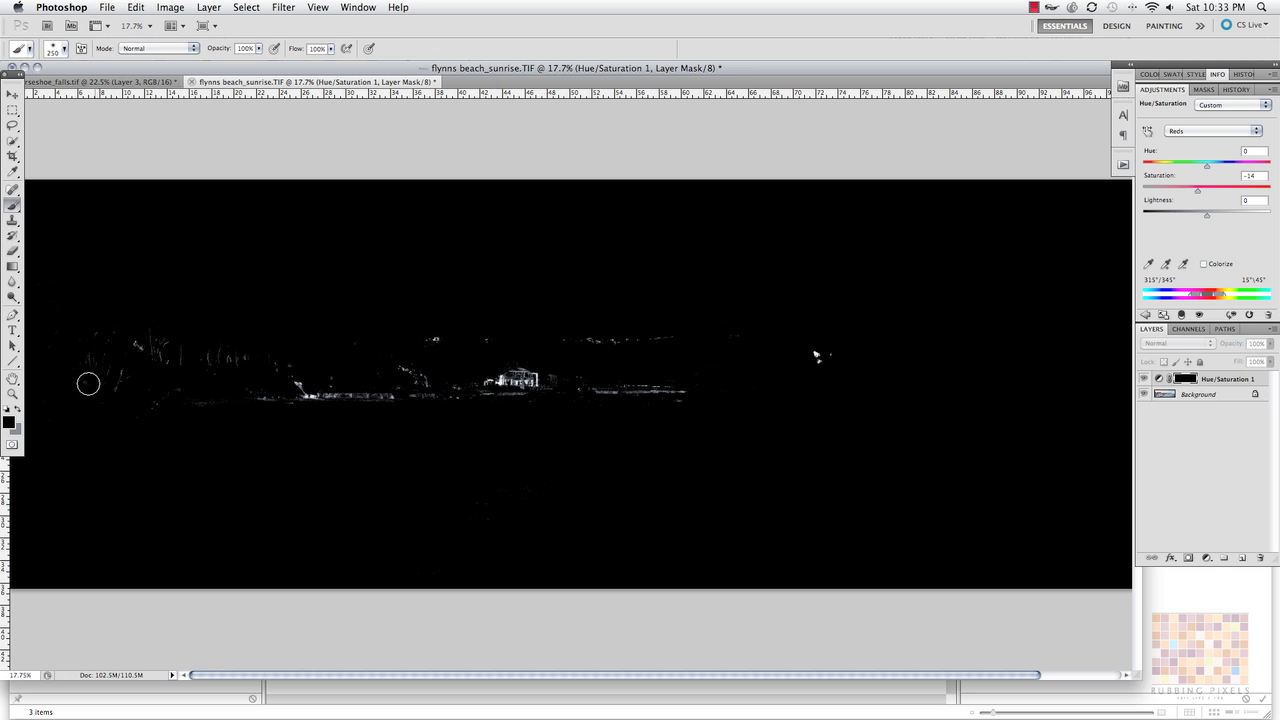
{"action": "mouse_move", "coordinate": [85, 348]}
{"action": "left_mouse_down"}
{"action": "mouse_move", "coordinate": [150, 337]}
{"action": "mouse_move", "coordinate": [137, 387]}
{"action": "mouse_move", "coordinate": [143, 366]}
{"action": "mouse_move", "coordinate": [159, 395]}
{"action": "mouse_move", "coordinate": [691, 395]}
{"action": "mouse_move", "coordinate": [685, 346]}
{"action": "mouse_move", "coordinate": [663, 336]}
{"action": "mouse_move", "coordinate": [557, 356]}
{"action": "mouse_move", "coordinate": [741, 337]}
{"action": "mouse_move", "coordinate": [618, 372]}
{"action": "mouse_move", "coordinate": [518, 377]}
{"action": "mouse_move", "coordinate": [557, 377]}
{"action": "mouse_move", "coordinate": [395, 364]}
{"action": "mouse_move", "coordinate": [417, 380]}
{"action": "mouse_move", "coordinate": [432, 340]}
{"action": "mouse_move", "coordinate": [498, 338]}
{"action": "mouse_move", "coordinate": [455, 402]}
{"action": "mouse_move", "coordinate": [426, 344]}
{"action": "mouse_move", "coordinate": [257, 374]}
{"action": "mouse_move", "coordinate": [171, 350]}
{"action": "mouse_move", "coordinate": [254, 354]}
{"action": "mouse_move", "coordinate": [153, 390]}
{"action": "left_mouse_up"}
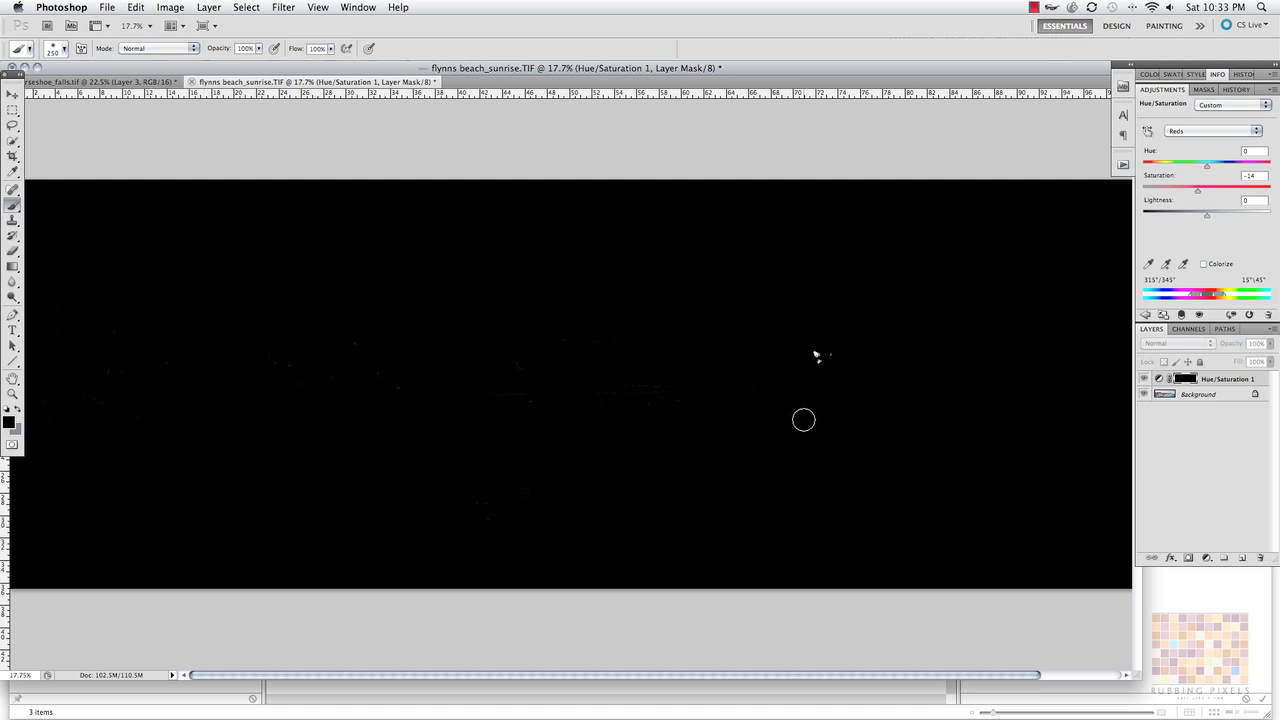
{"action": "left_click", "coordinate": [1188, 380], "text": "alt"}
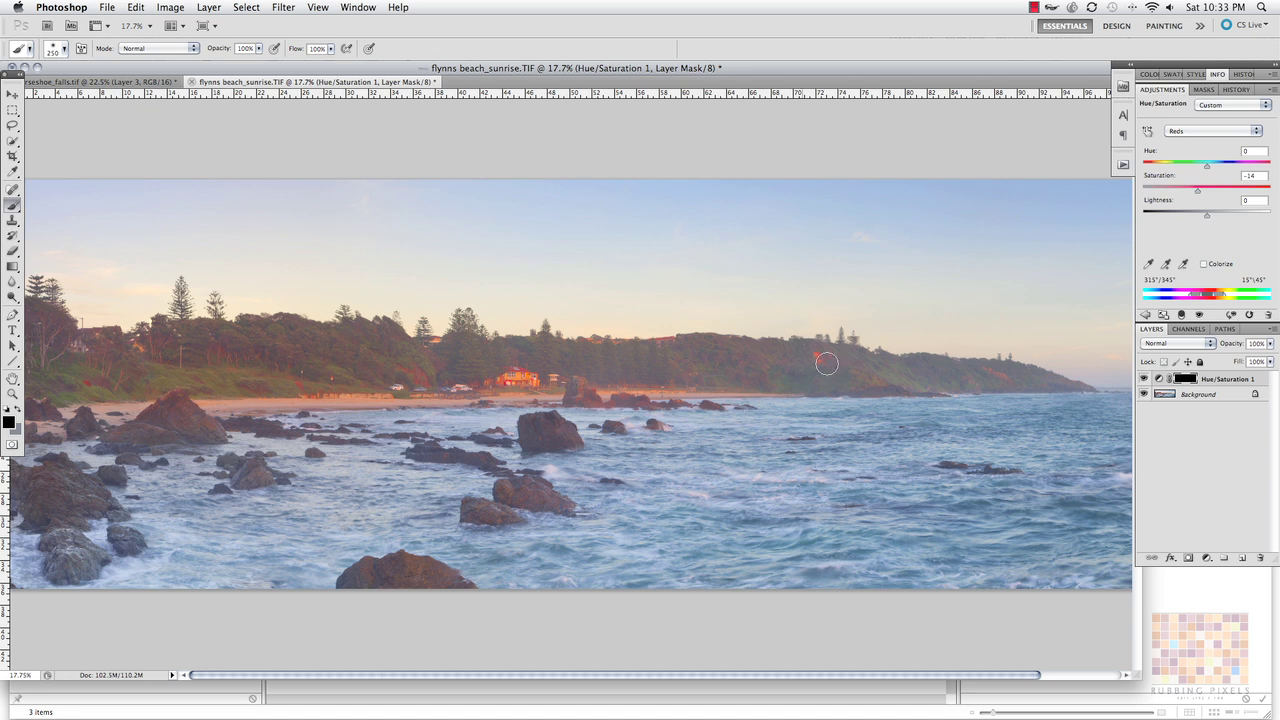
{"action": "left_click", "coordinate": [819, 350]}
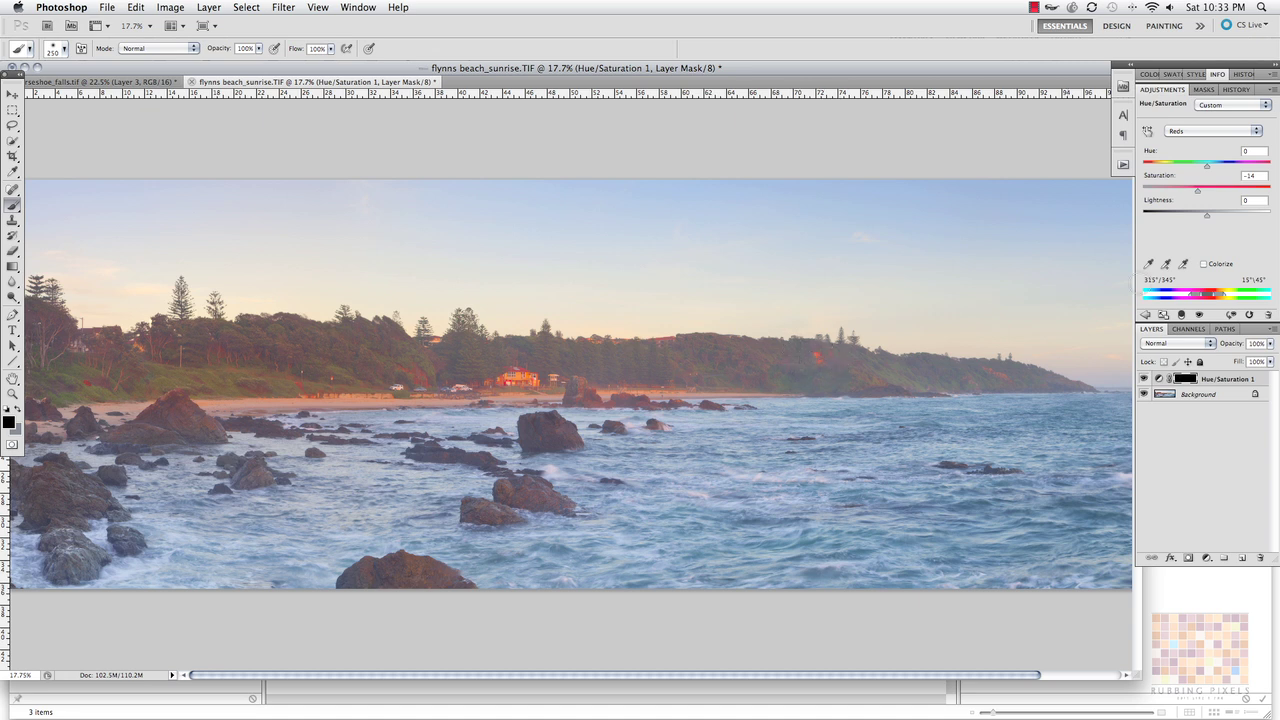
{"action": "left_click", "coordinate": [1185, 379], "text": "alt"}
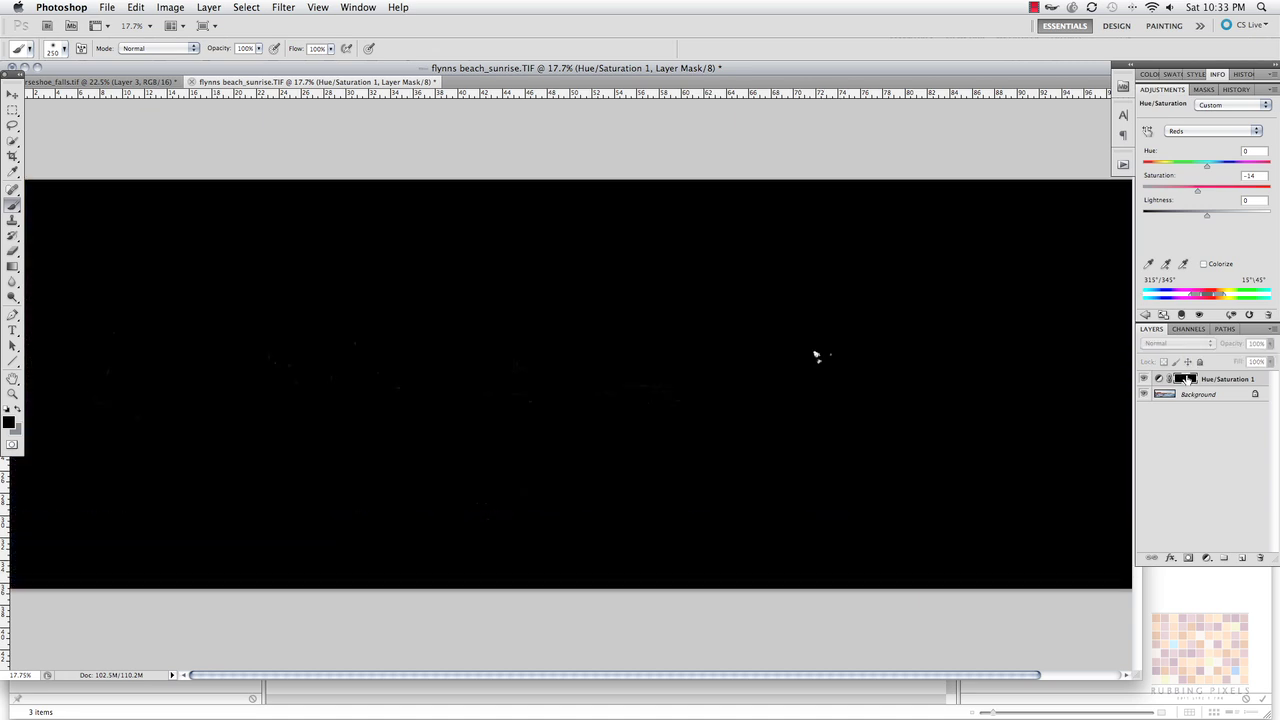
{"action": "left_click", "coordinate": [1185, 379], "text": "alt"}
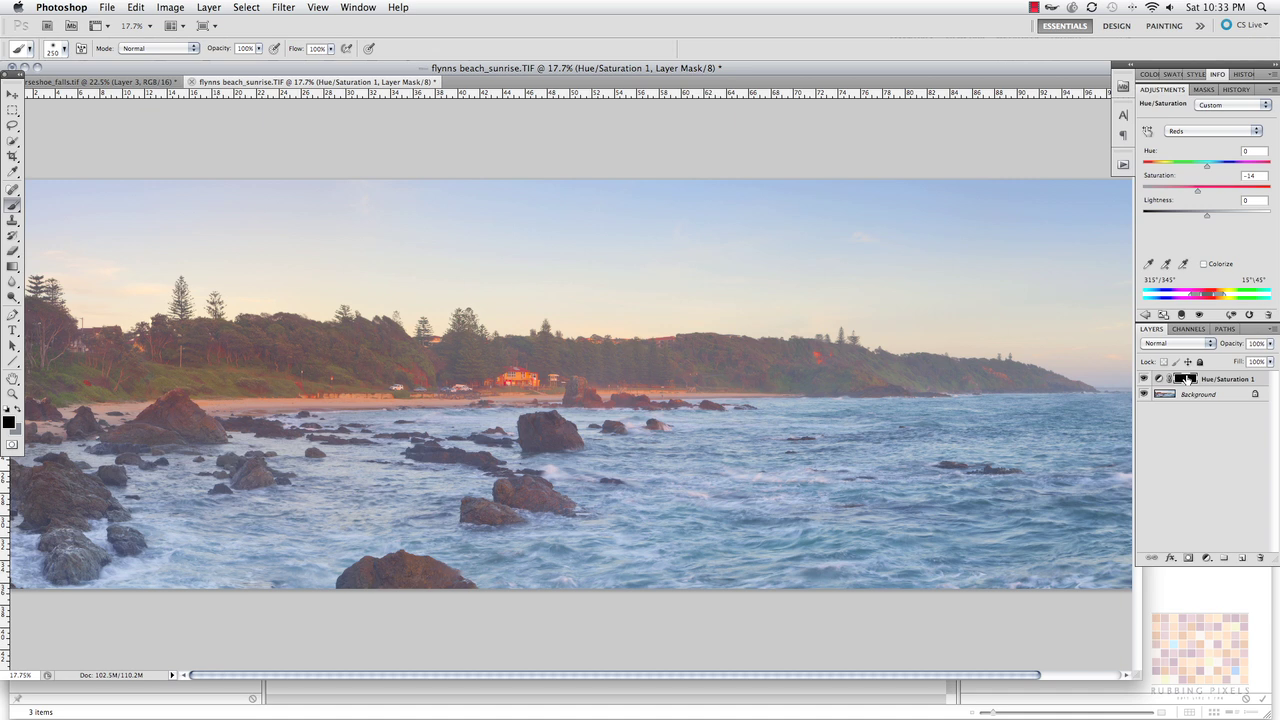
In horseshoe_falls.tif, compare the image with Hue/Saturation 2 on and off, then show its mask properties
{"action": "left_click", "coordinate": [120, 82]}
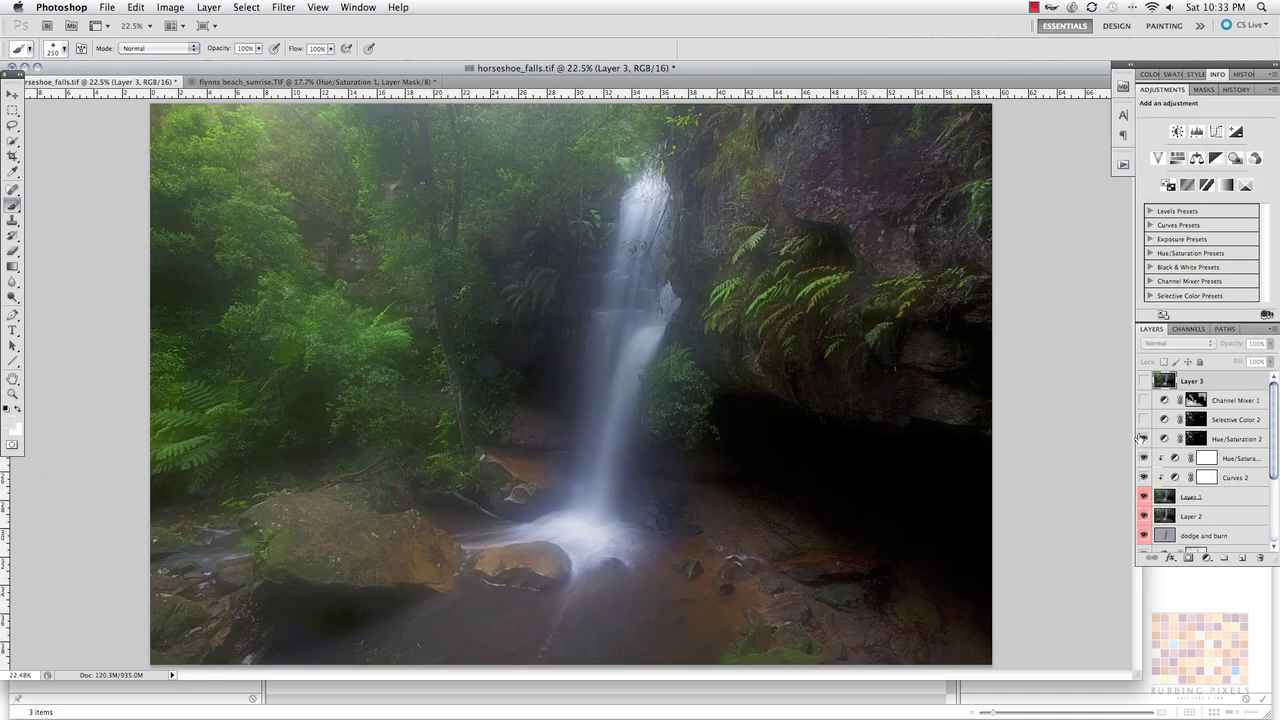
{"action": "left_click", "coordinate": [1143, 438]}
{"action": "left_click", "coordinate": [13, 95]}
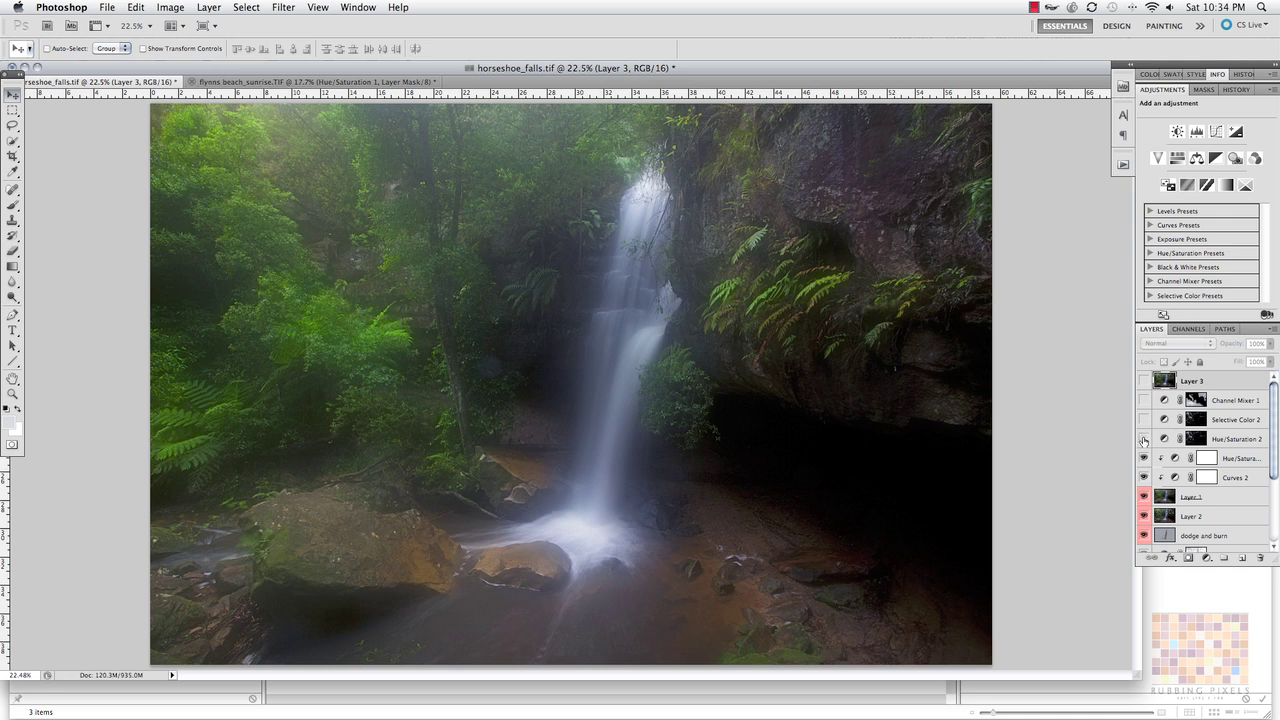
{"action": "left_click", "coordinate": [1143, 440]}
{"action": "left_click", "coordinate": [1205, 90]}
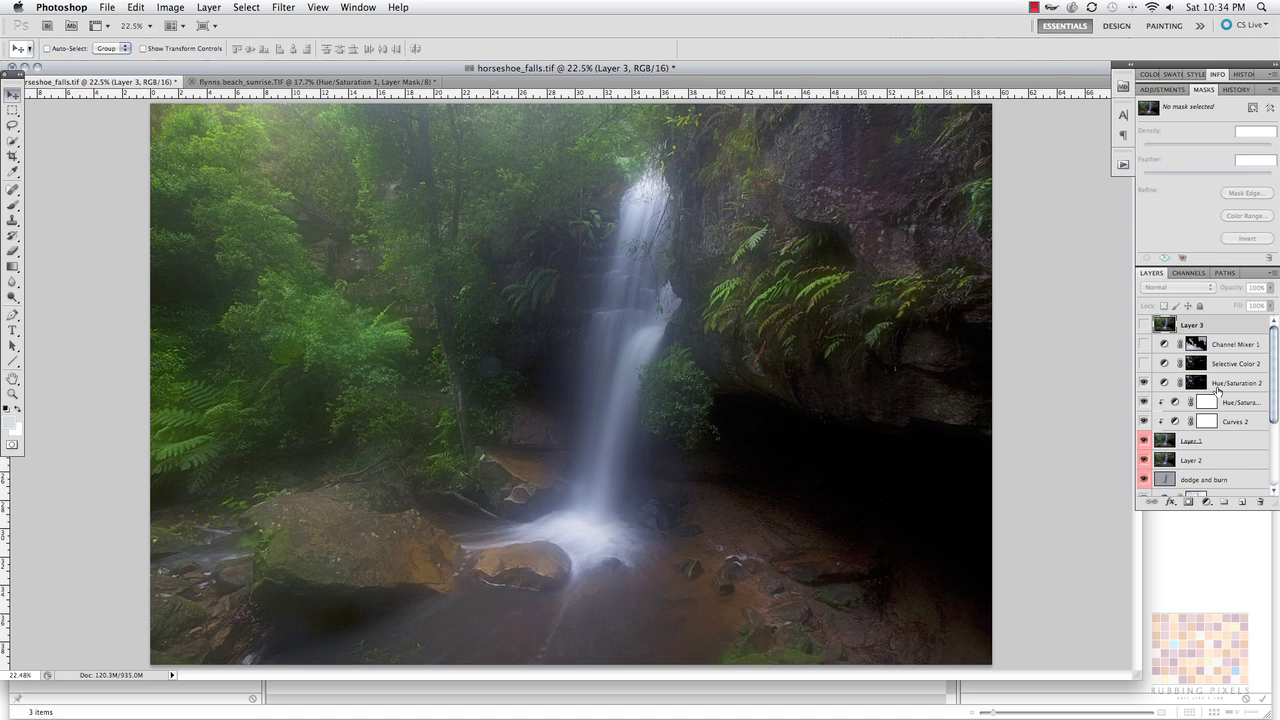
{"action": "left_click", "coordinate": [1228, 382]}
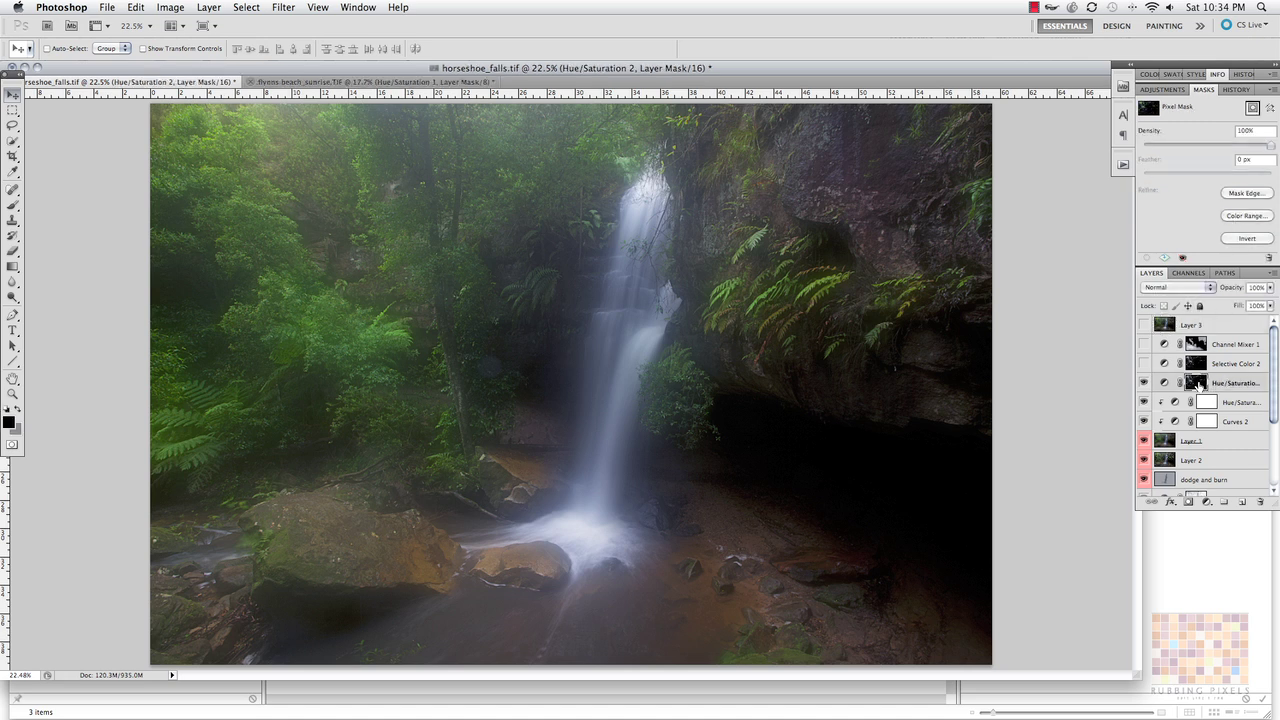
{"action": "left_click", "coordinate": [1197, 382], "text": "alt"}
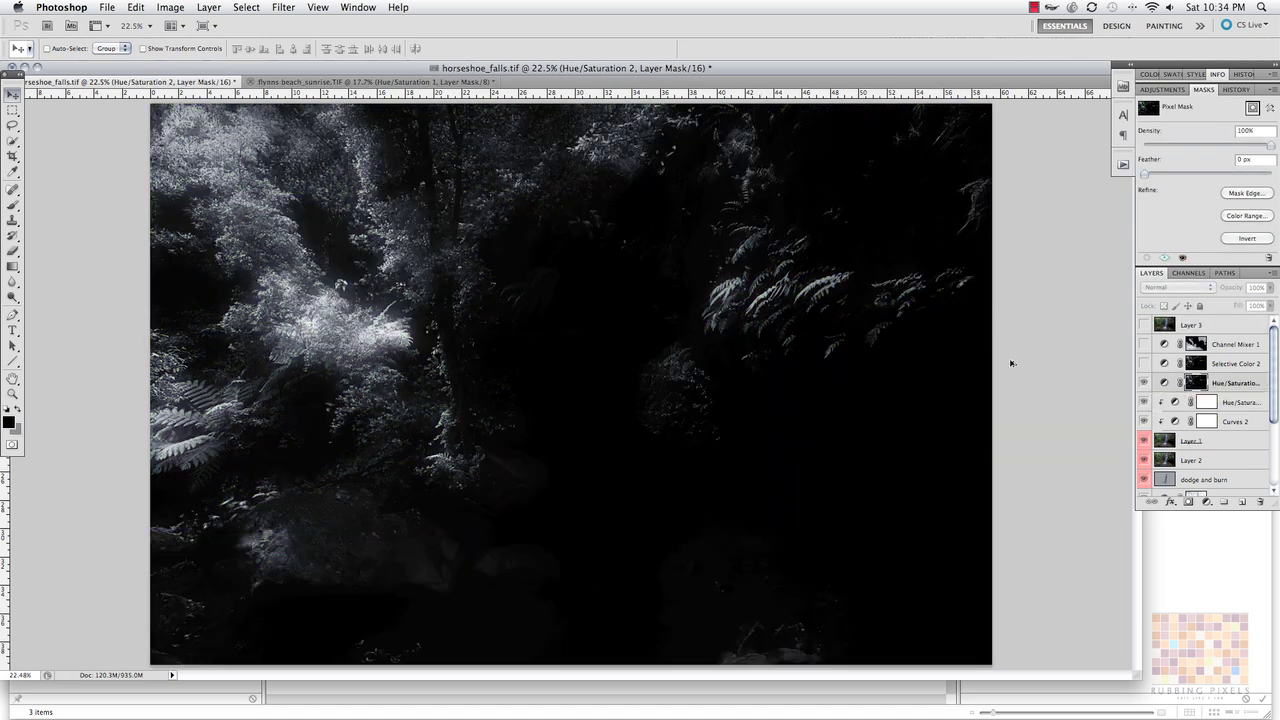
{"action": "left_click", "coordinate": [1197, 383], "text": "alt"}
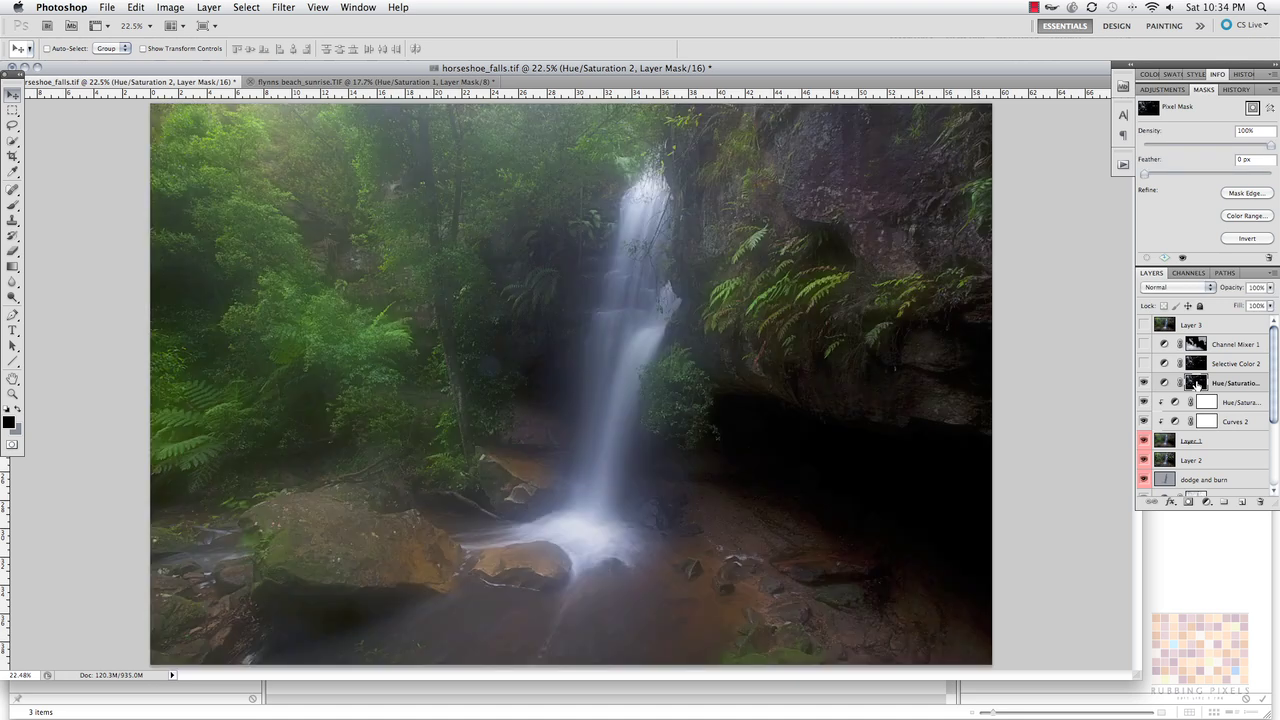
{"action": "left_click", "coordinate": [1197, 383], "text": "alt"}
{"action": "left_click", "coordinate": [1197, 383], "text": "alt"}
{"action": "left_click", "coordinate": [1197, 383], "text": "alt"}
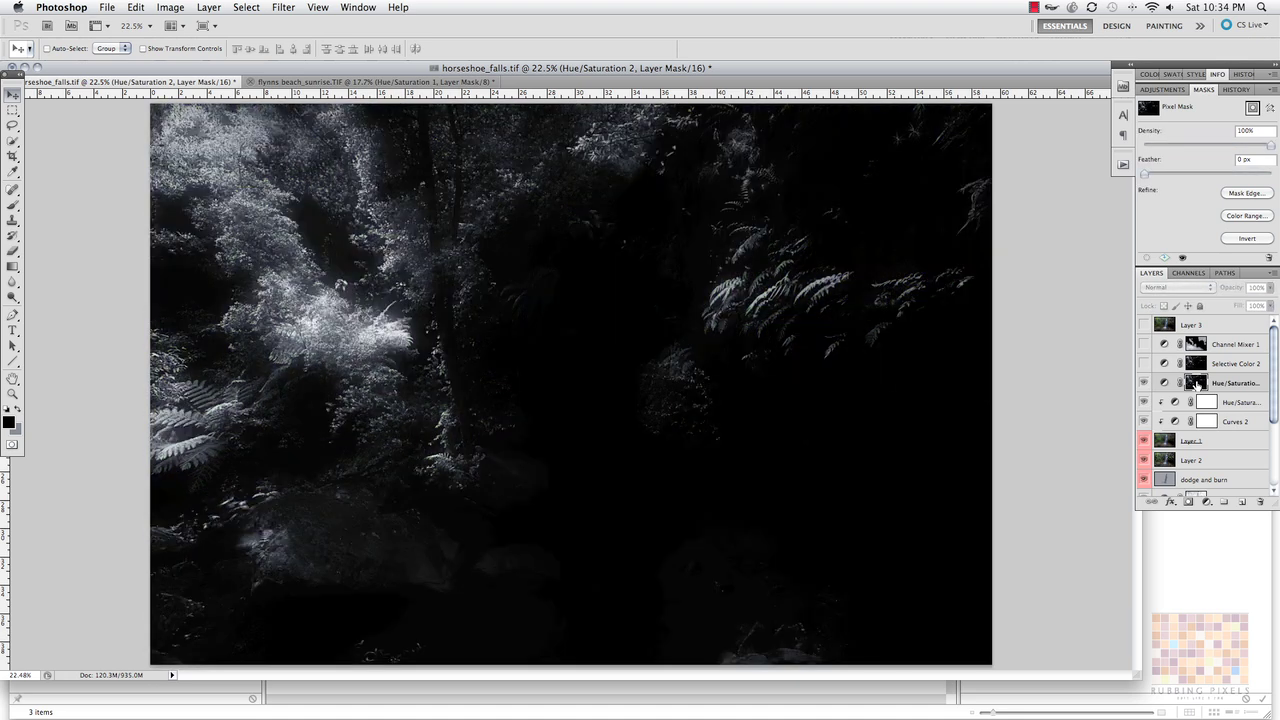
{"action": "left_click", "coordinate": [1197, 383], "text": "alt"}
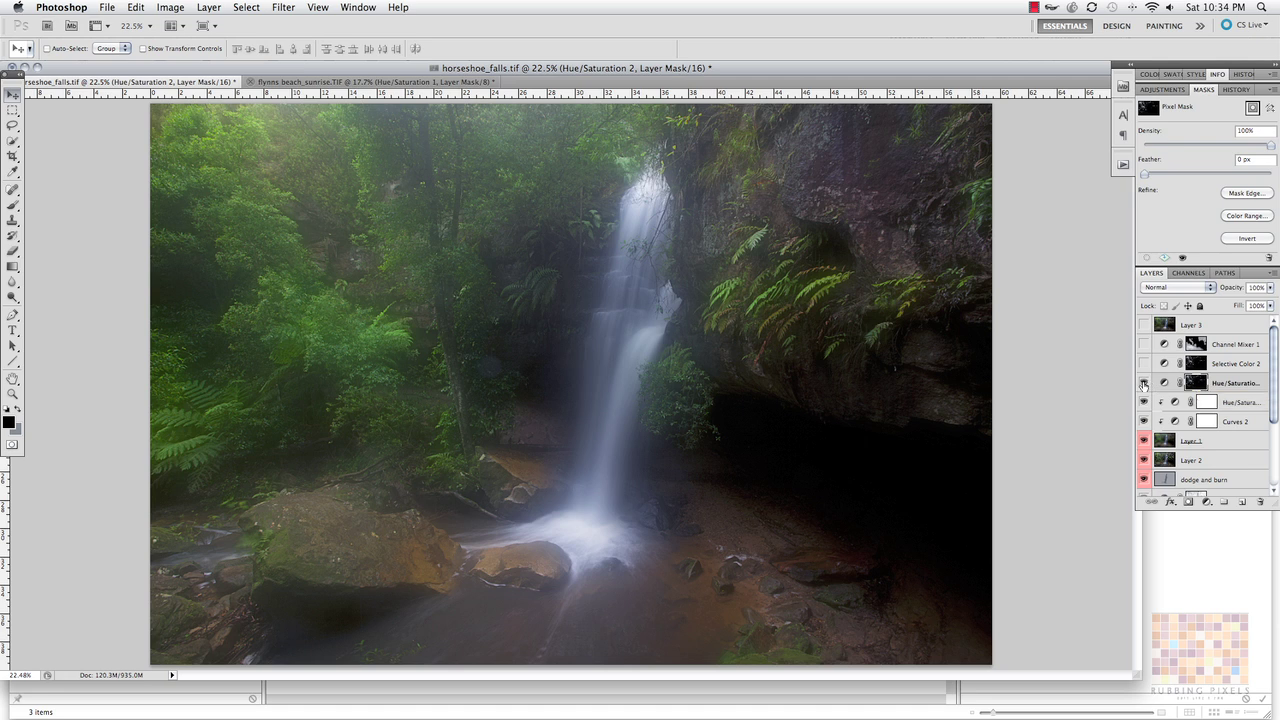
{"action": "left_click", "coordinate": [1144, 383]}
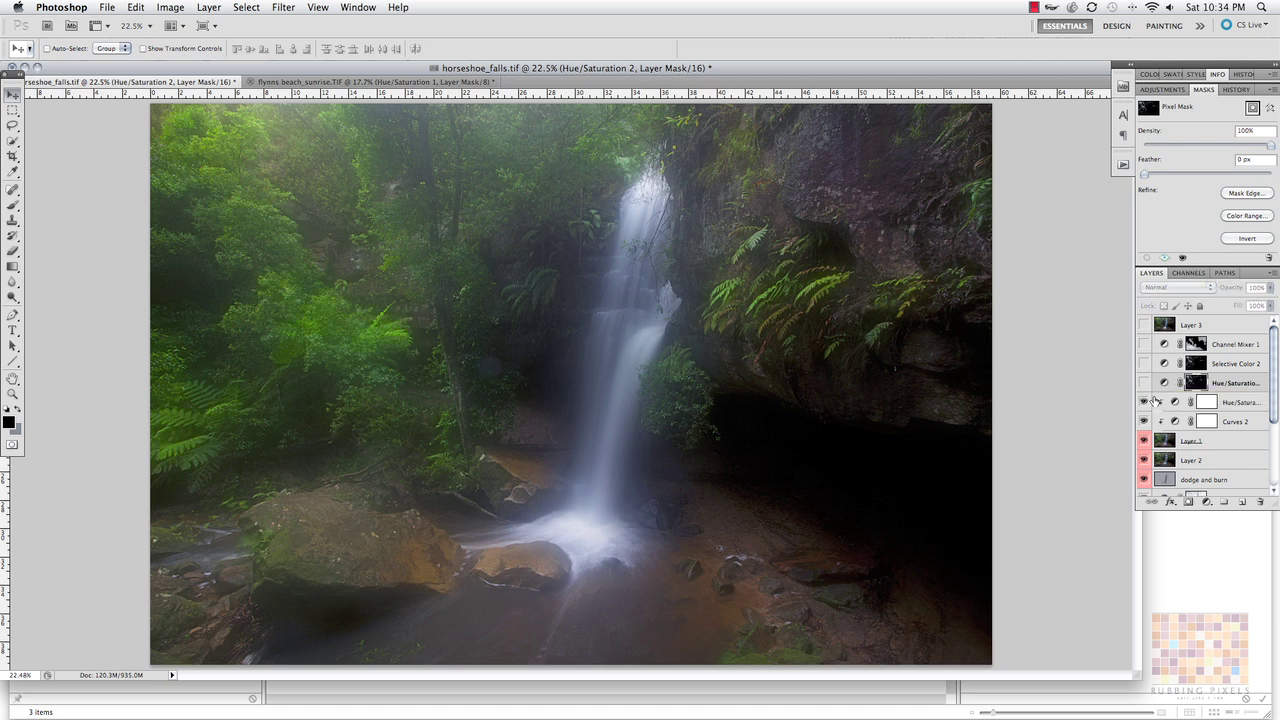
{"action": "left_click", "coordinate": [1145, 383]}
{"action": "left_click", "coordinate": [1214, 387]}
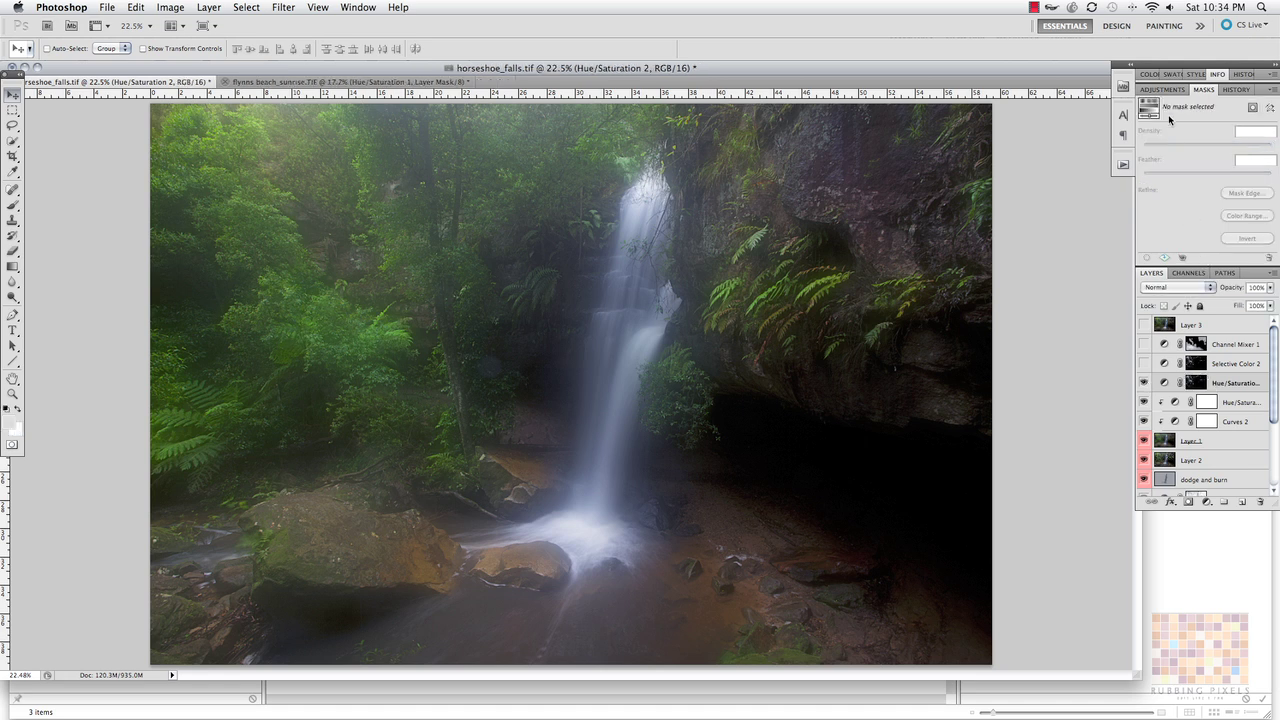
Review Hue/Saturation 2's -27 saturation and greyscale mask, then show the mask's Density and Feather
{"action": "left_click", "coordinate": [1172, 90]}
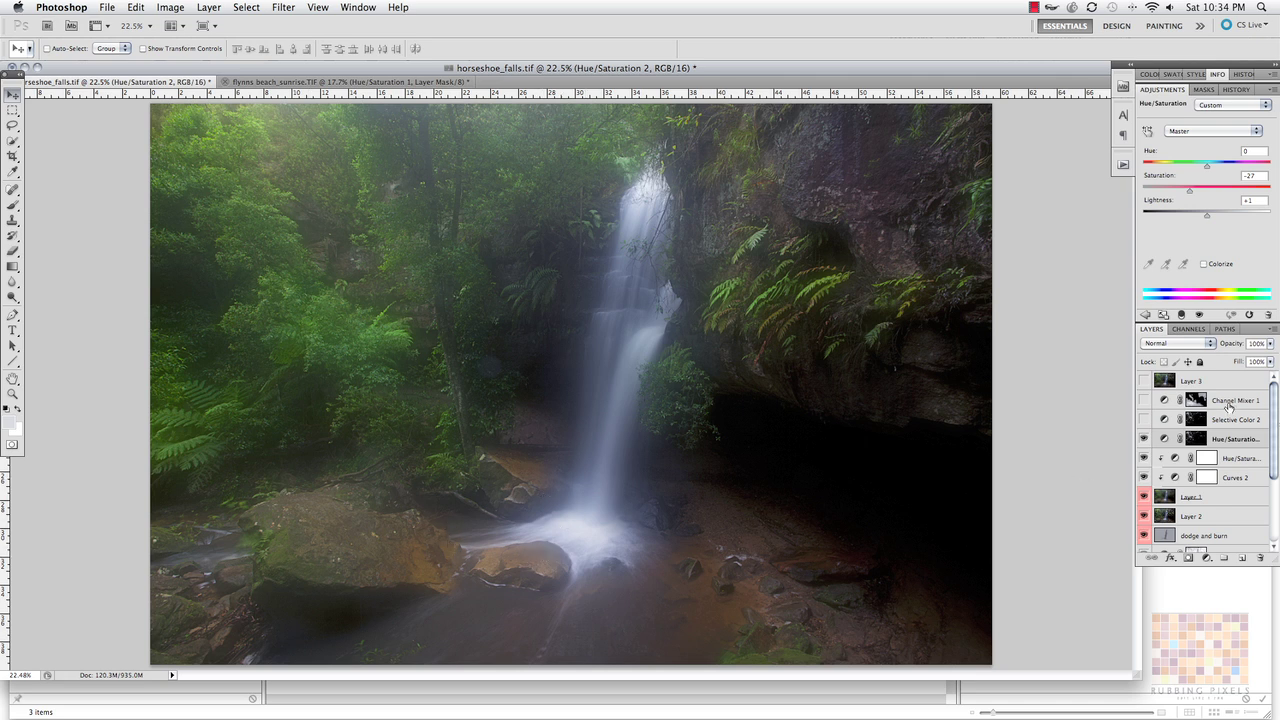
{"action": "left_click", "coordinate": [1197, 439], "text": "alt"}
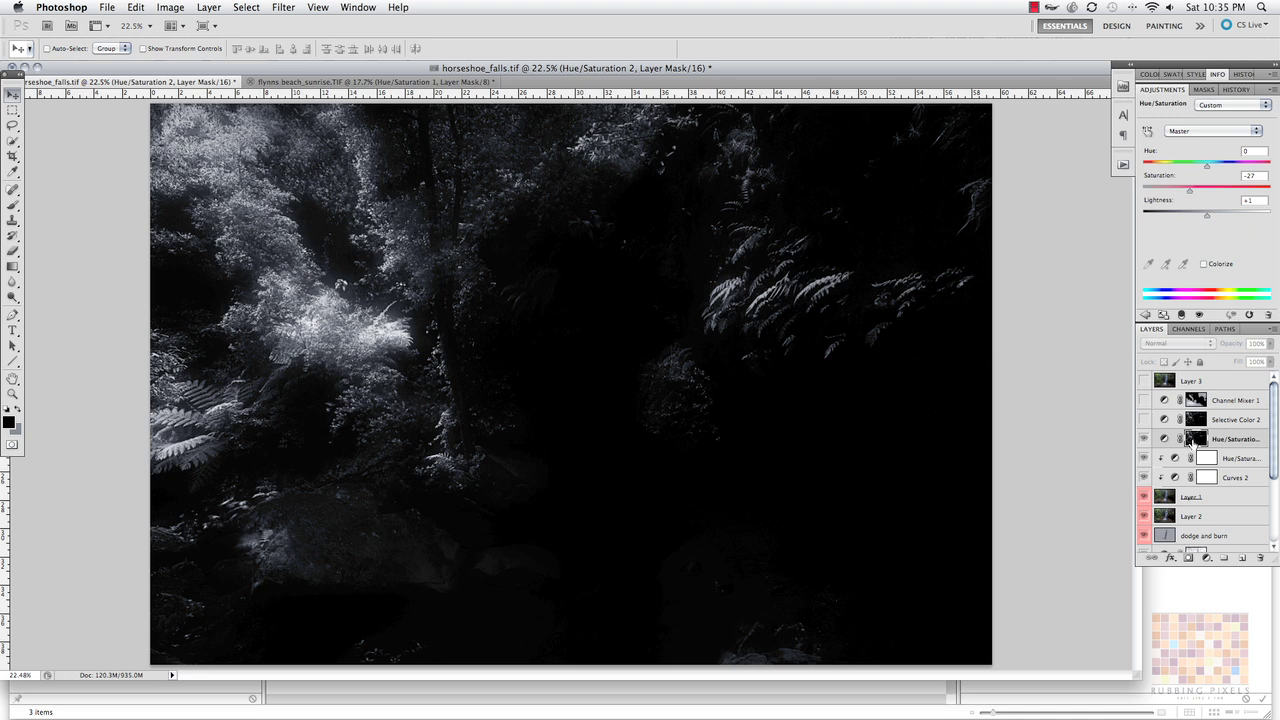
{"action": "left_click", "coordinate": [1188, 440], "text": "alt"}
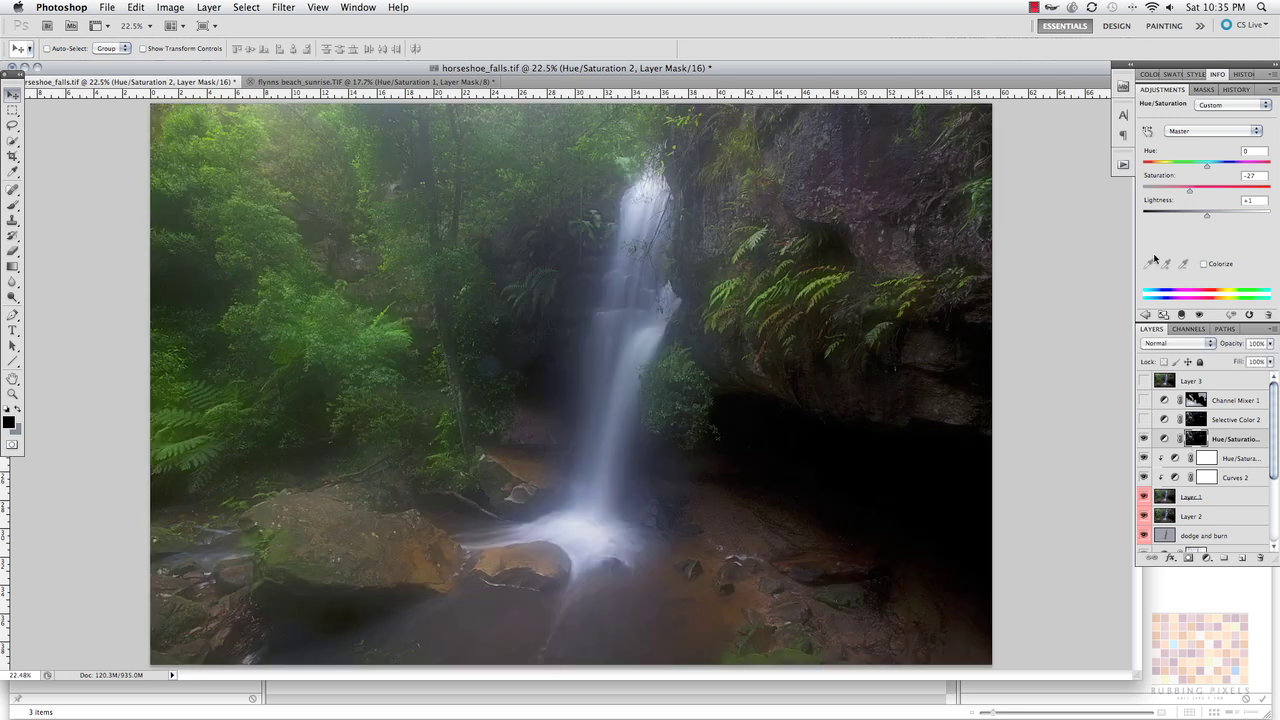
{"action": "left_click", "coordinate": [1204, 90]}
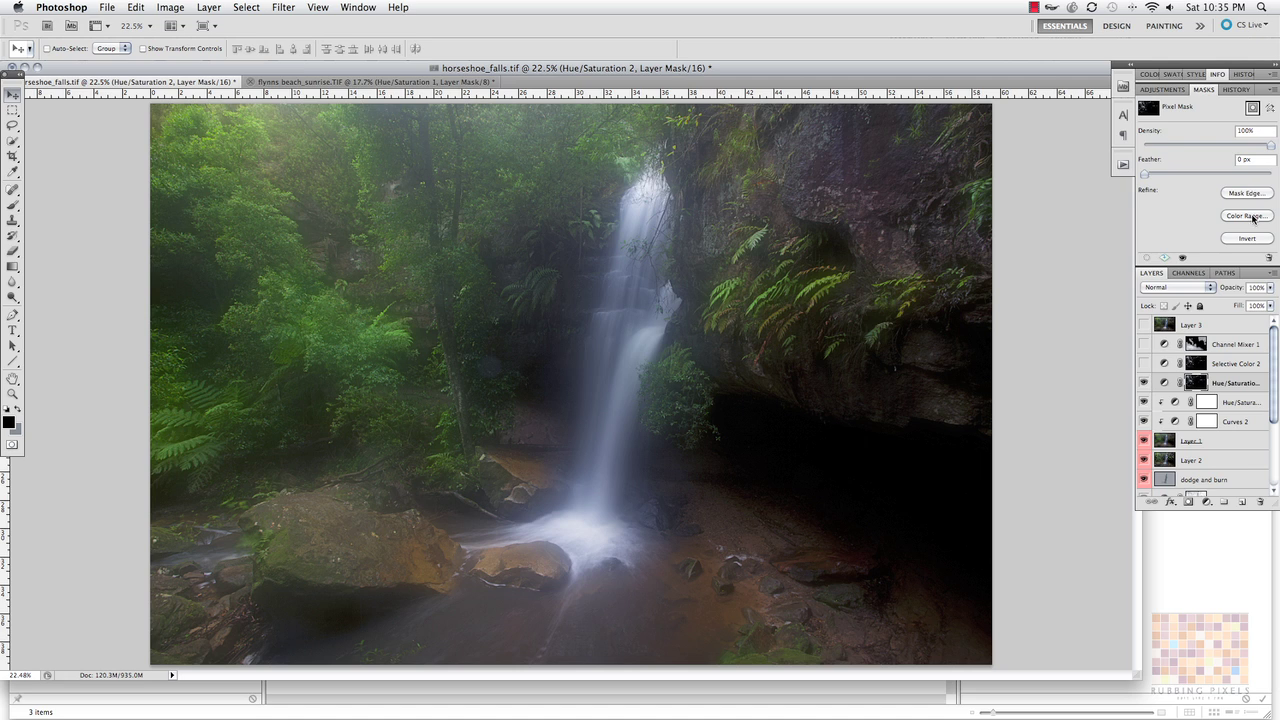